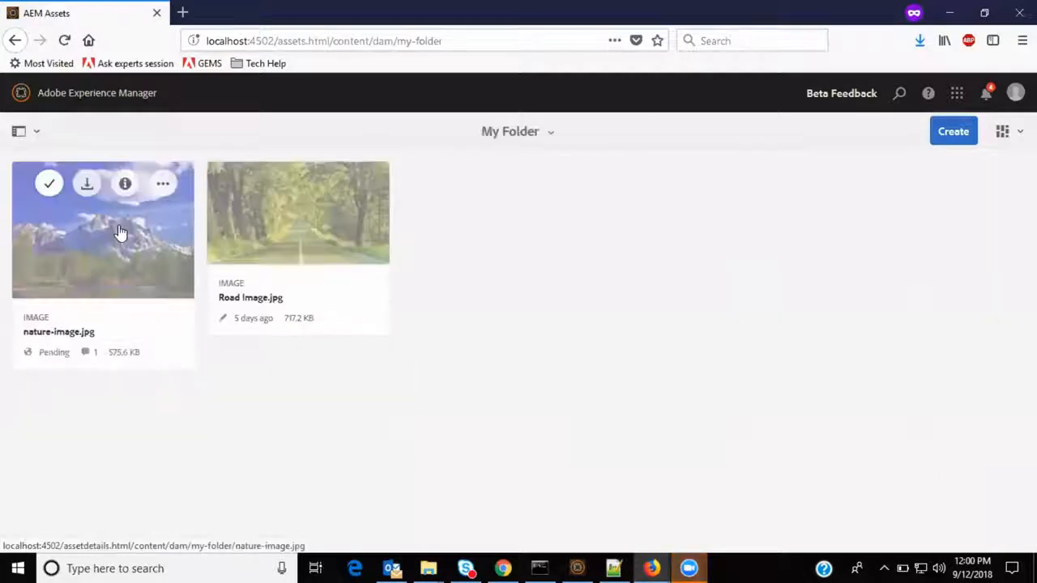
Select nature-image.jpg in My Folder and open it for editing.
click(48, 184)
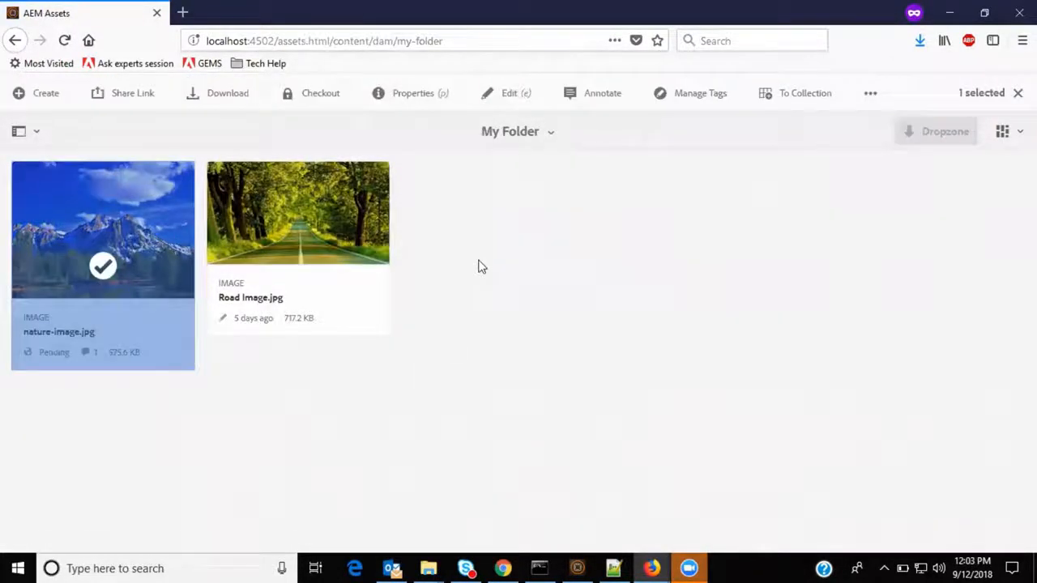
click(502, 104)
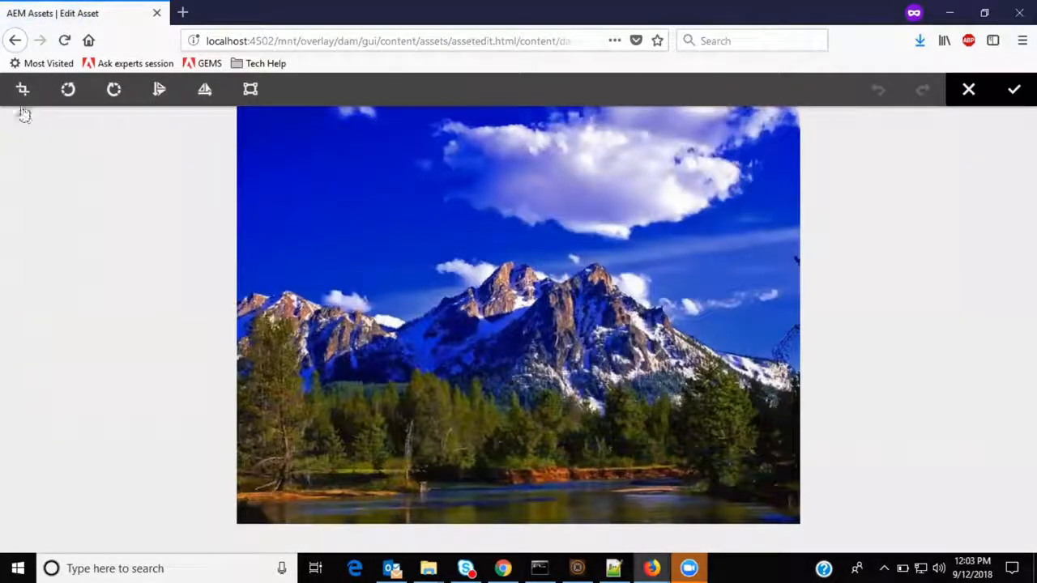
Try a Free Hand crop, shrinking the crop area from its top-left corner.
click(22, 88)
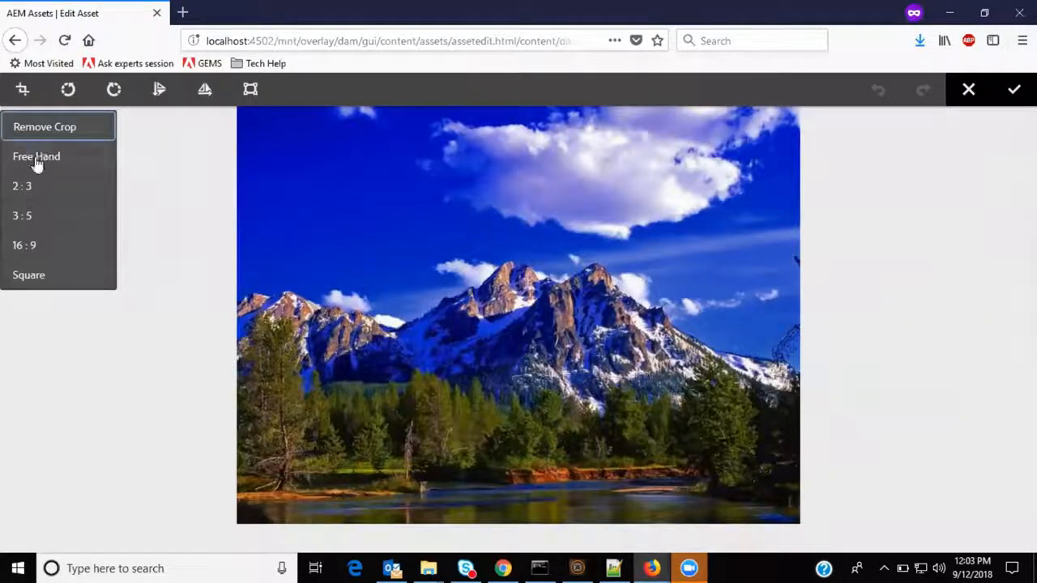
click(37, 159)
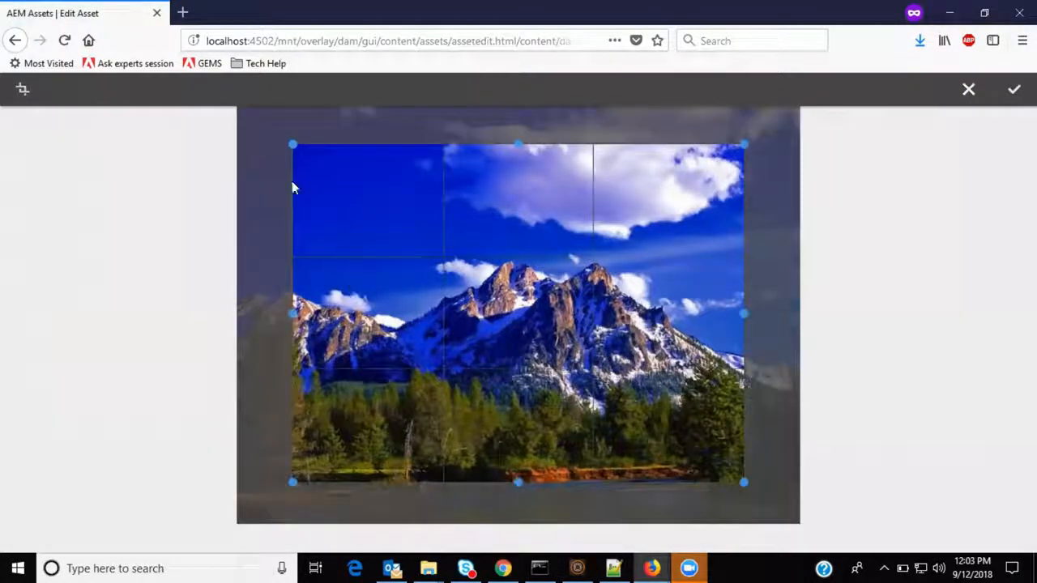
drag(293, 147, 387, 208)
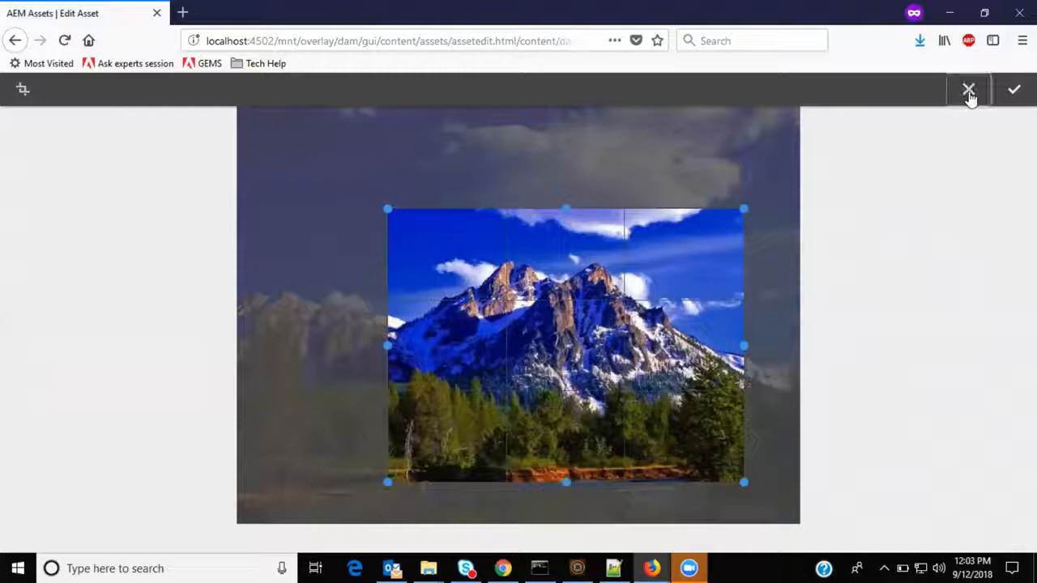
Try a 2:3 crop of the image and cancel it.
click(19, 91)
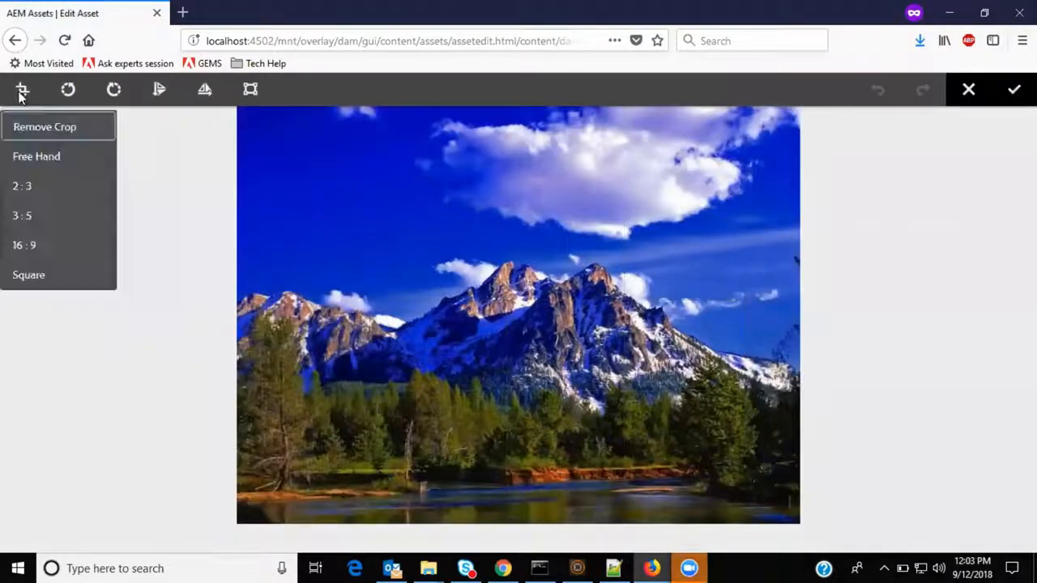
click(25, 191)
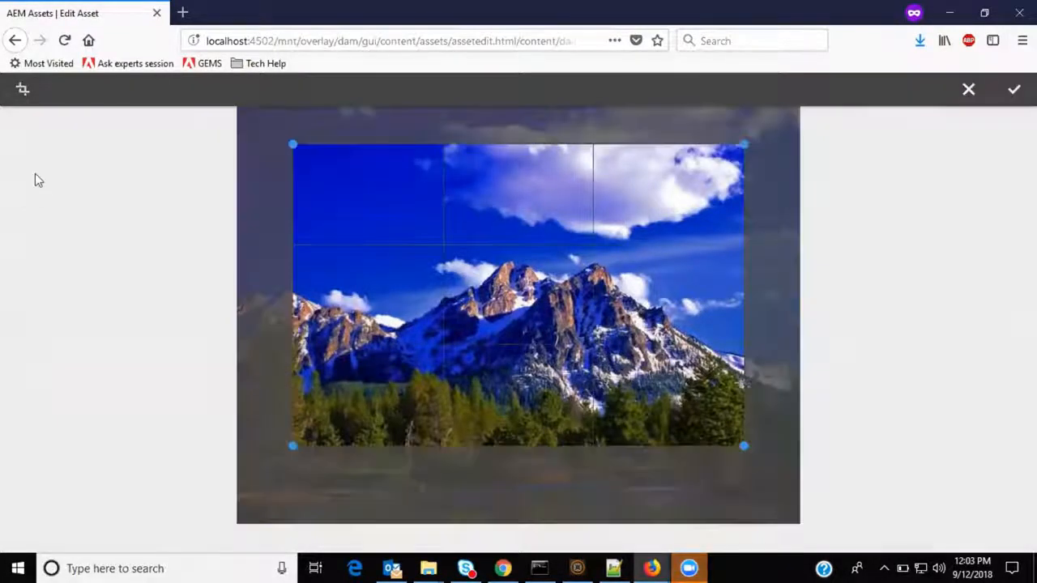
click(969, 91)
Try a Square crop, resizing it from the top-right and top-left corners, and cancel it.
click(23, 90)
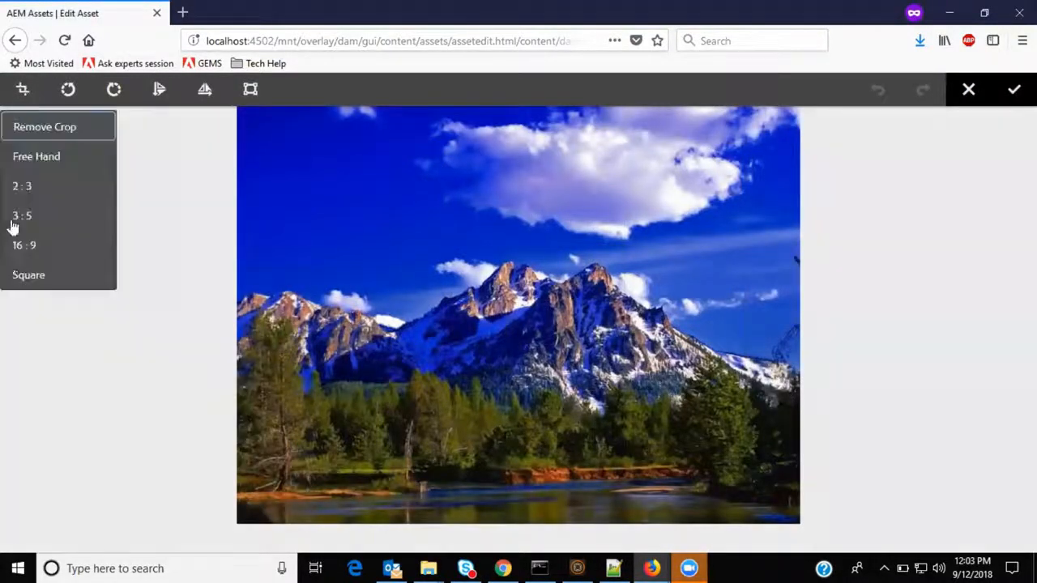
click(23, 275)
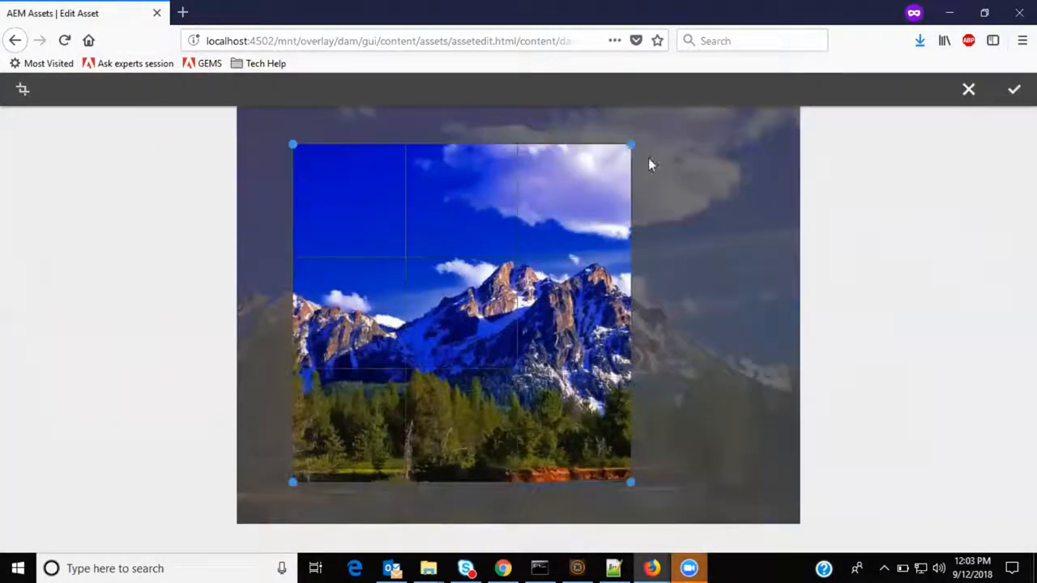
drag(630, 143, 700, 127)
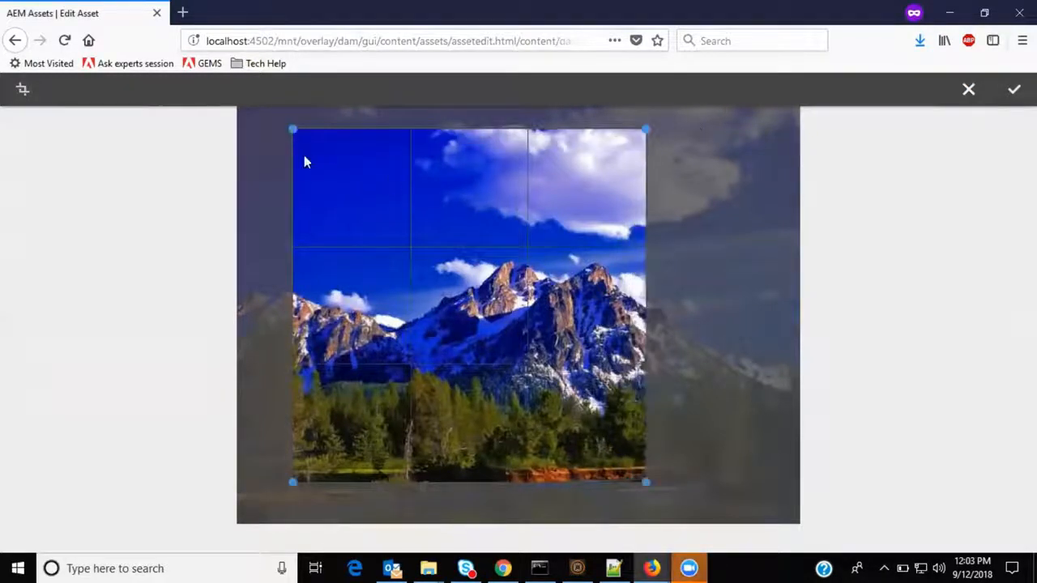
drag(292, 129, 355, 172)
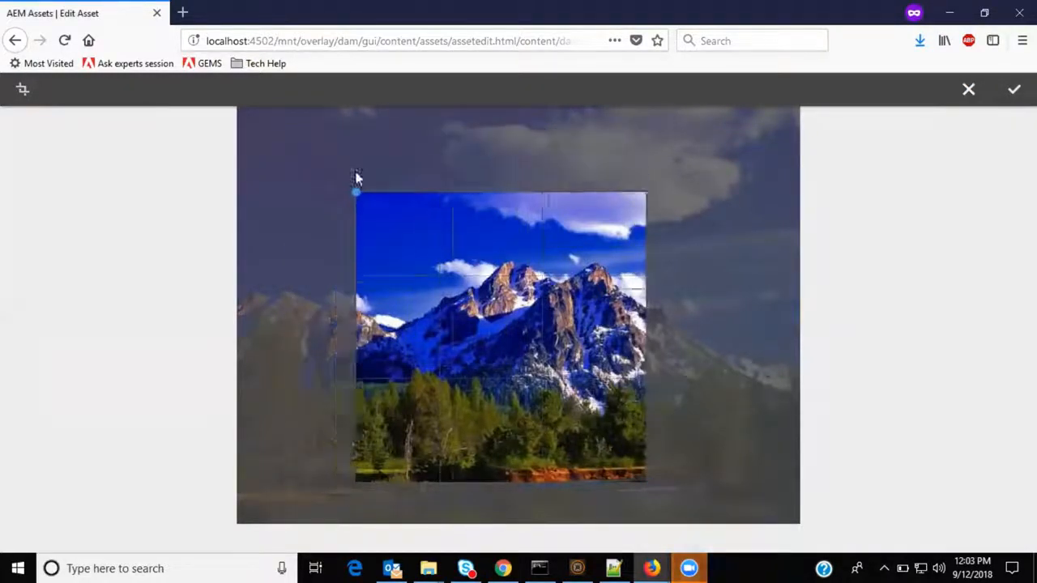
click(970, 91)
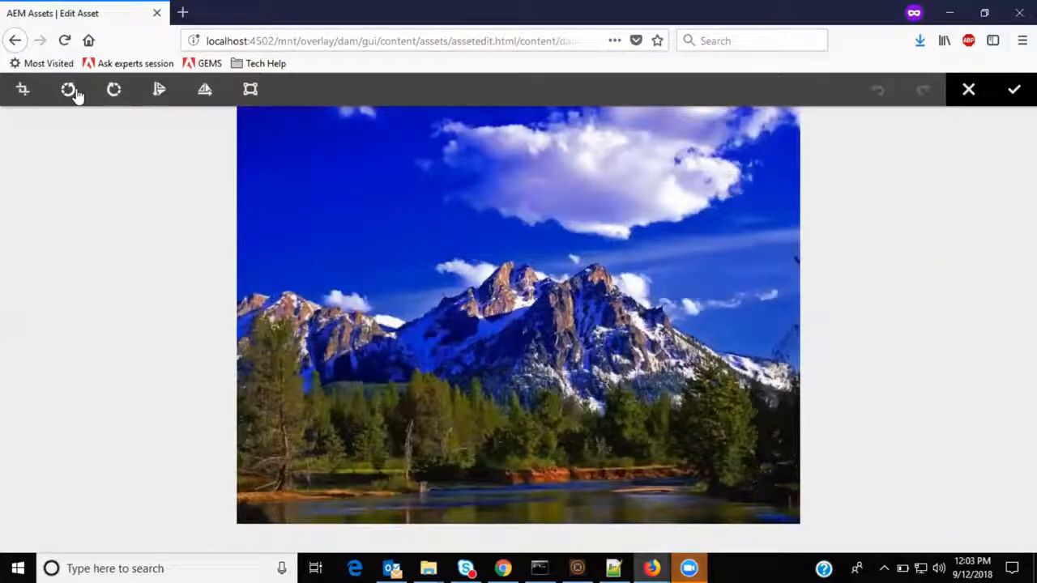
Rotate the image left twice and then right twice.
click(73, 92)
click(71, 92)
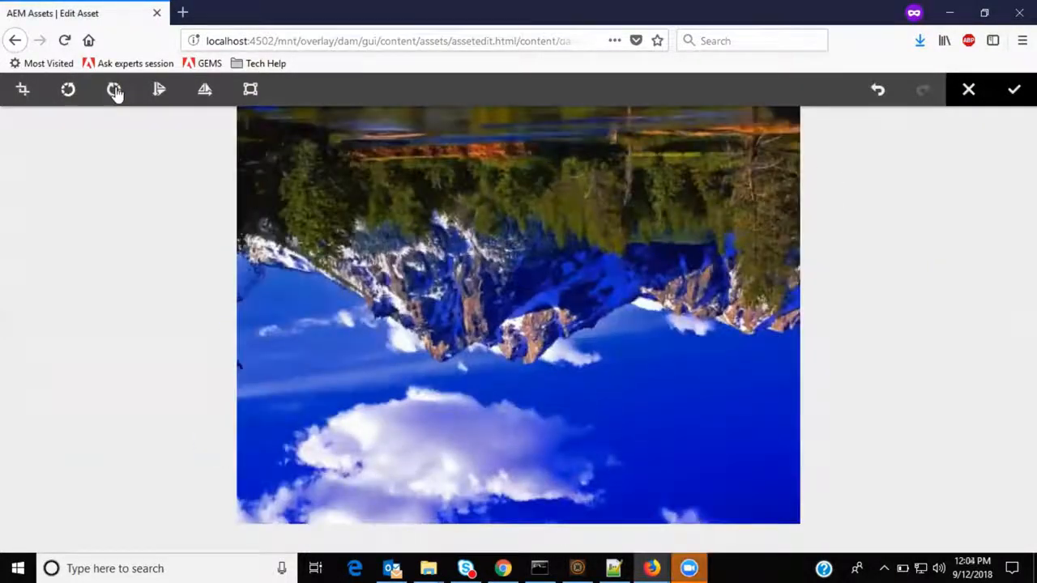
click(115, 91)
click(115, 90)
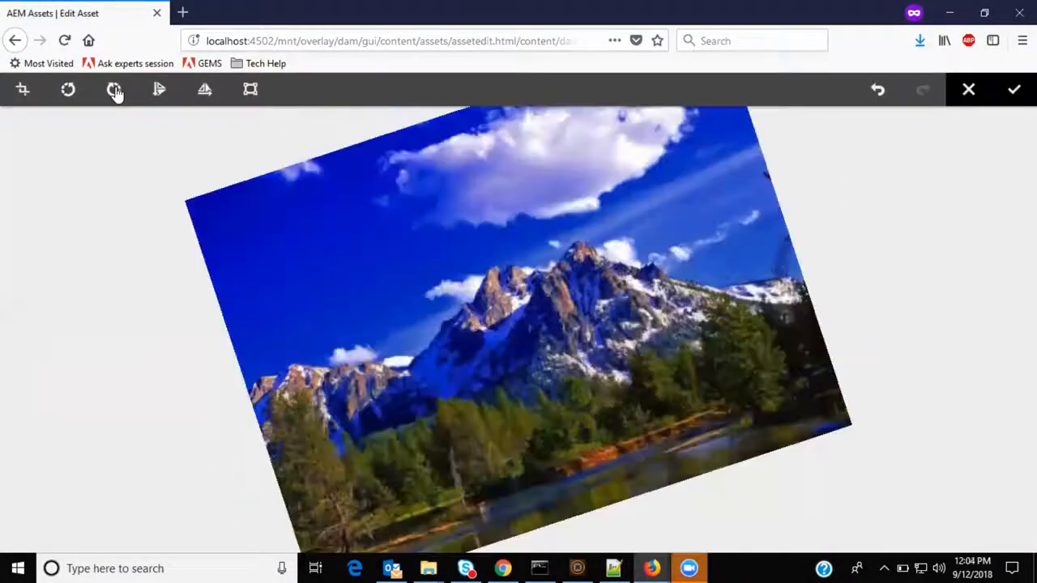
Flip the image horizontally, then vertically, then horizontally again.
click(159, 91)
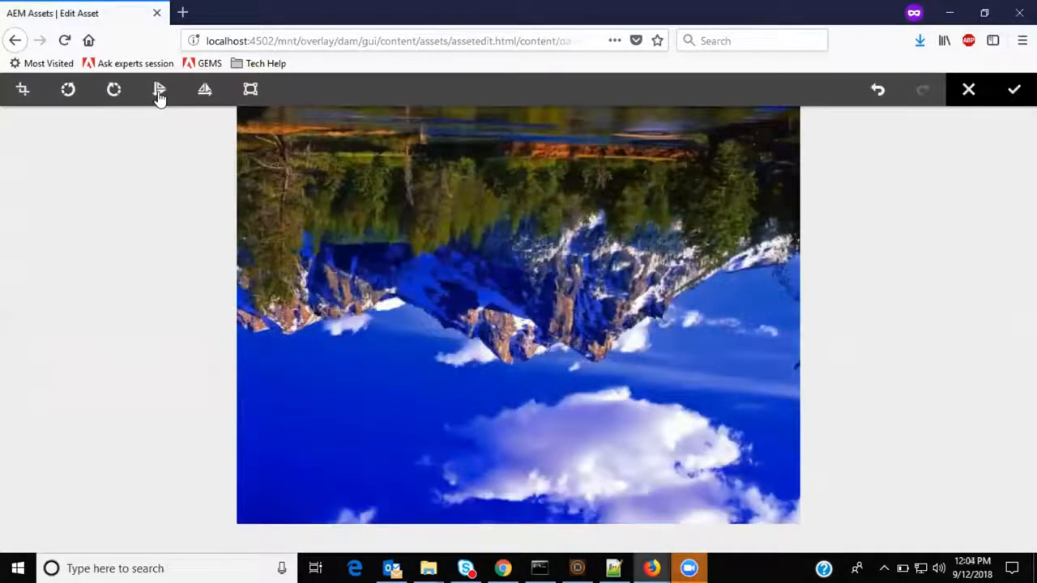
click(203, 92)
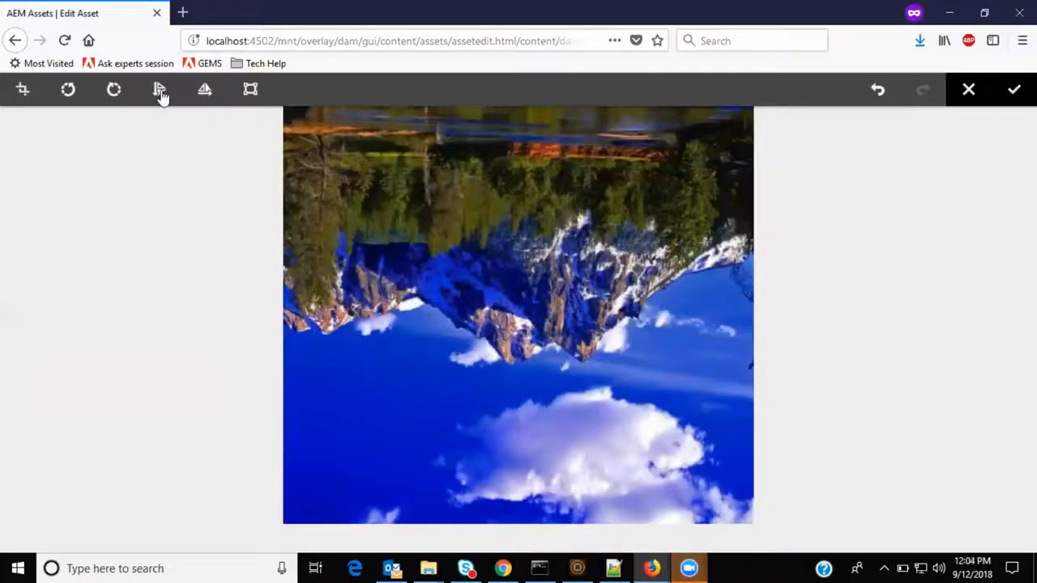
click(159, 93)
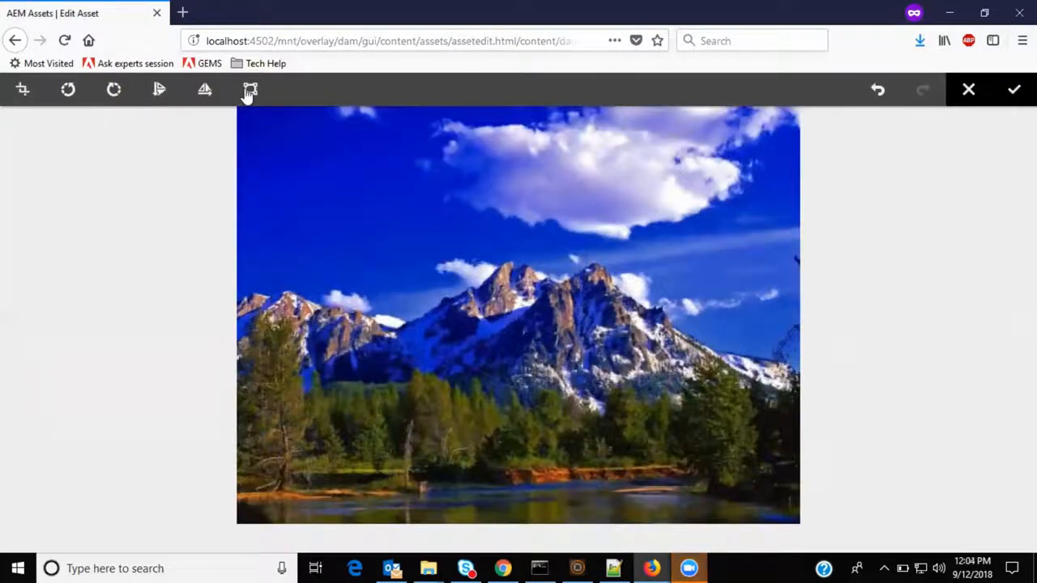
Open the image map tool, add a rectangular map area, and open its link settings.
click(249, 89)
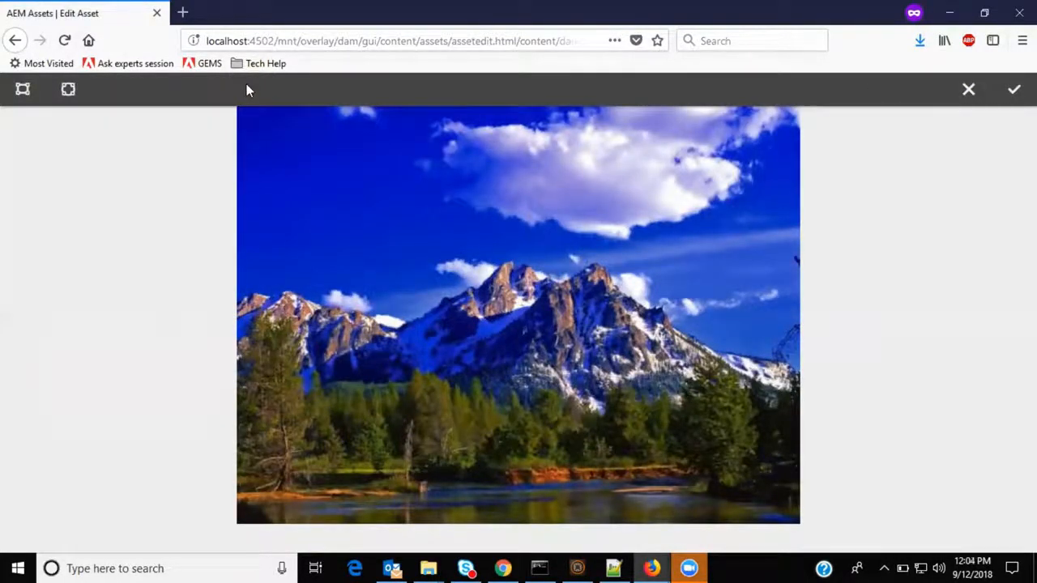
click(22, 90)
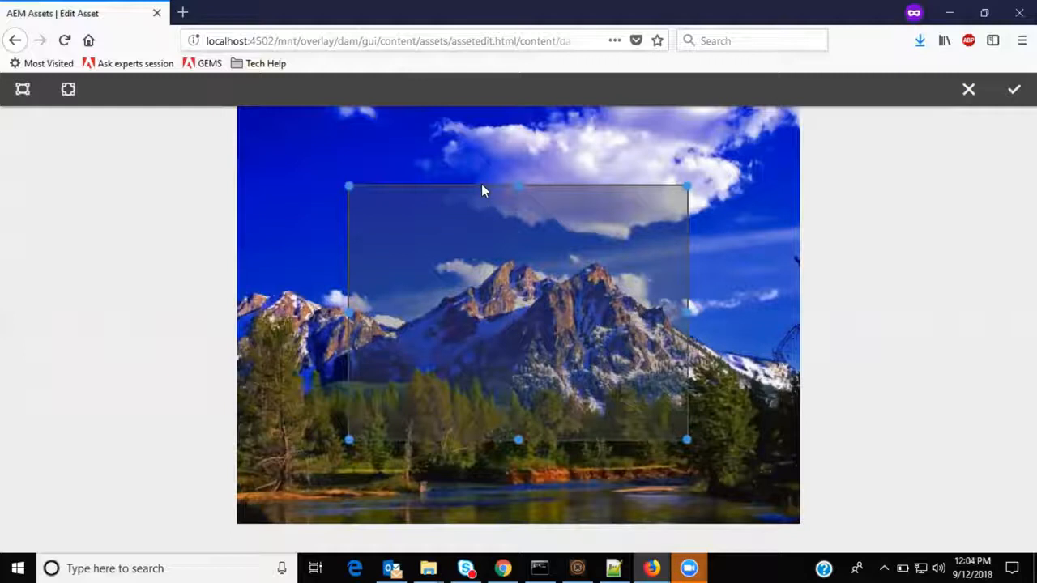
click(481, 313)
click(484, 311)
click(483, 313)
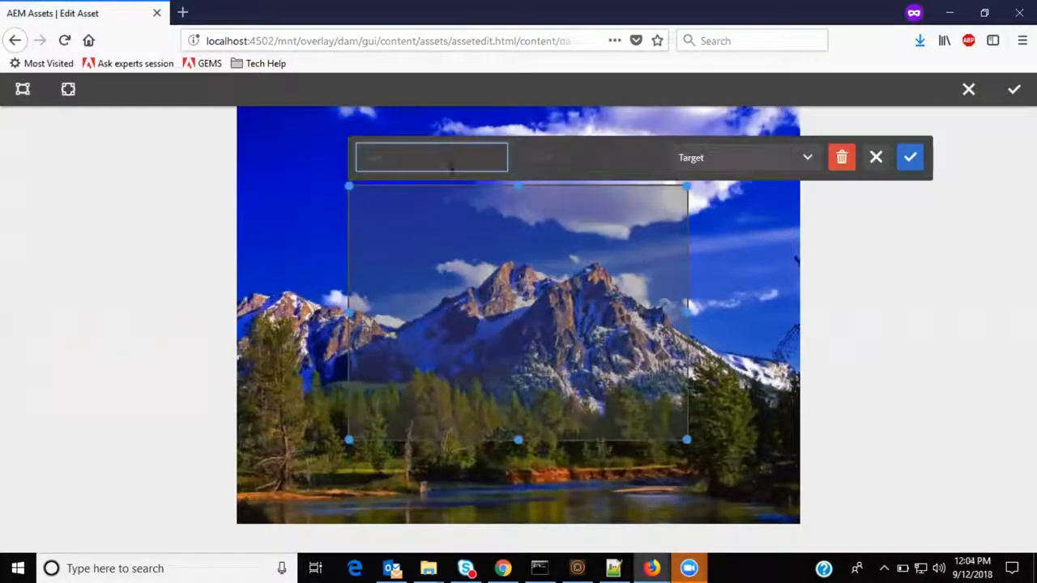
text(http)
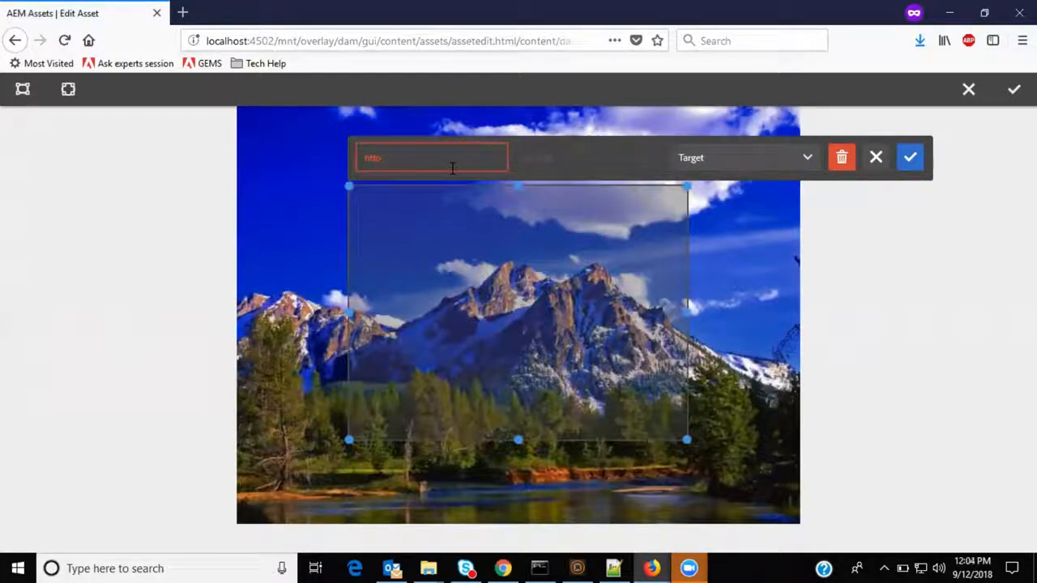
text(://www.test.com)
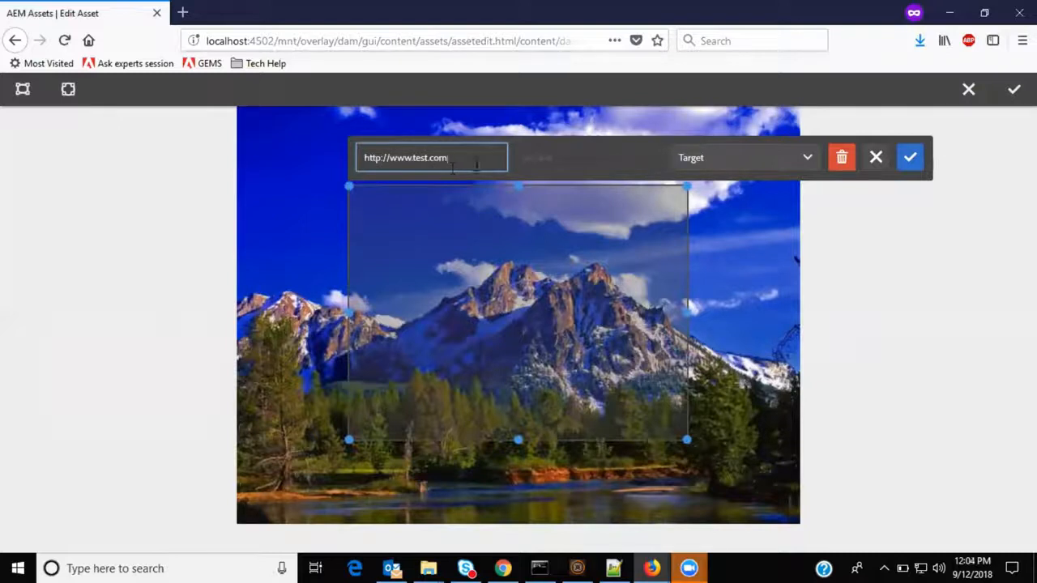
click(546, 164)
text(My f)
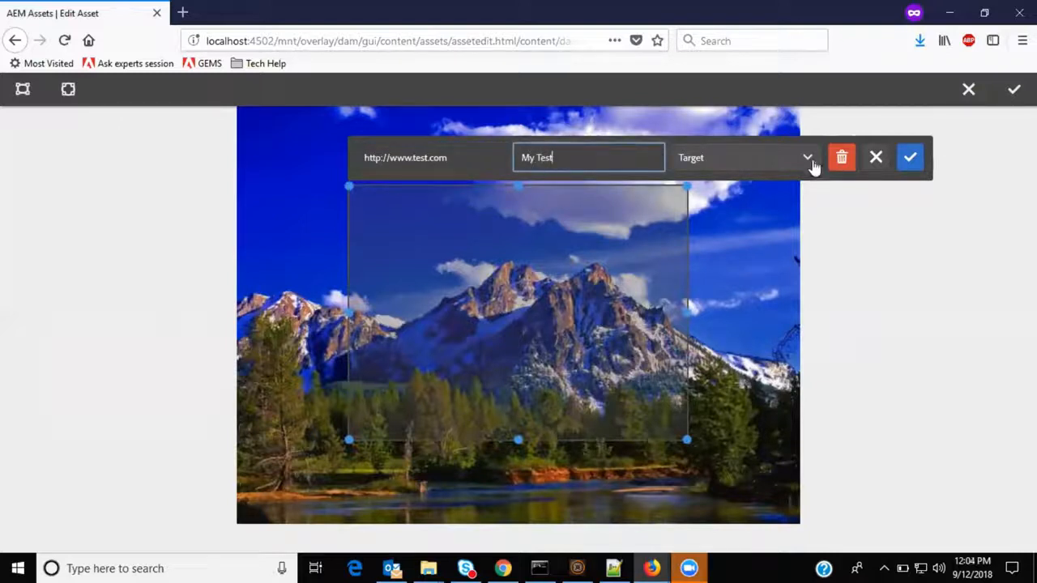
Browse the link target options and confirm the rectangular map area.
click(807, 159)
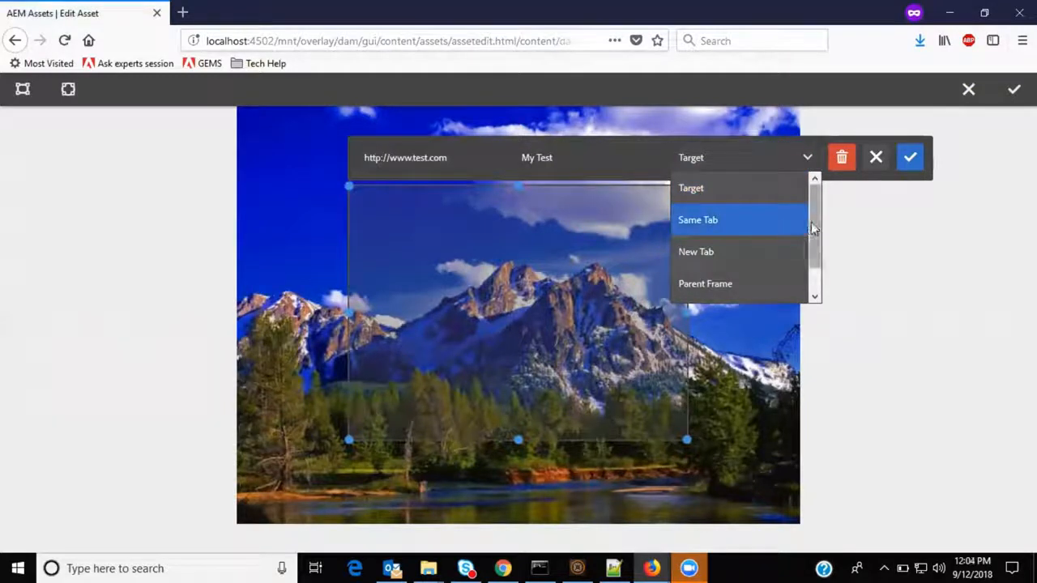
drag(814, 226, 815, 232)
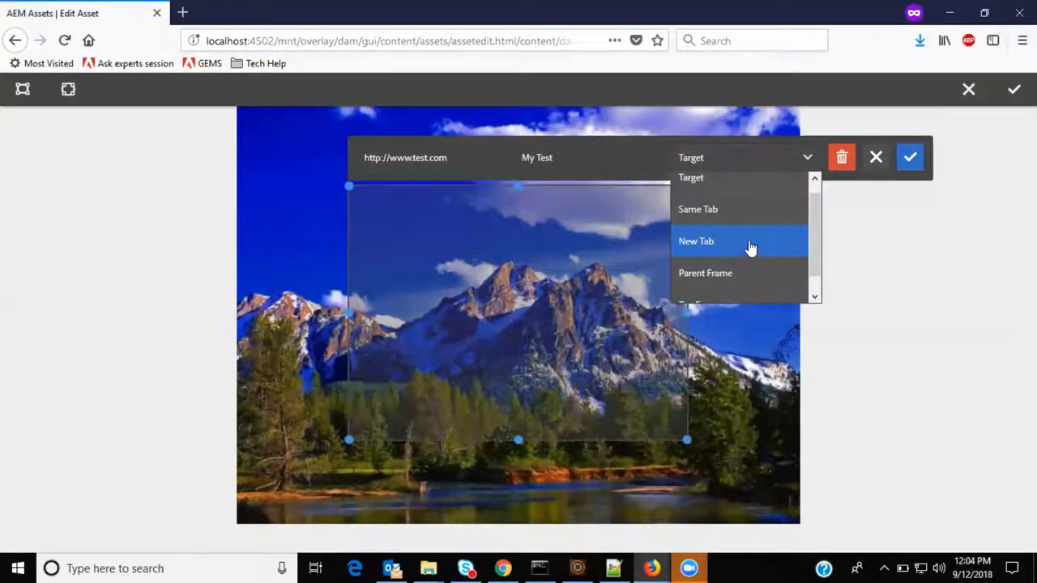
scroll(750, 248, down, 1)
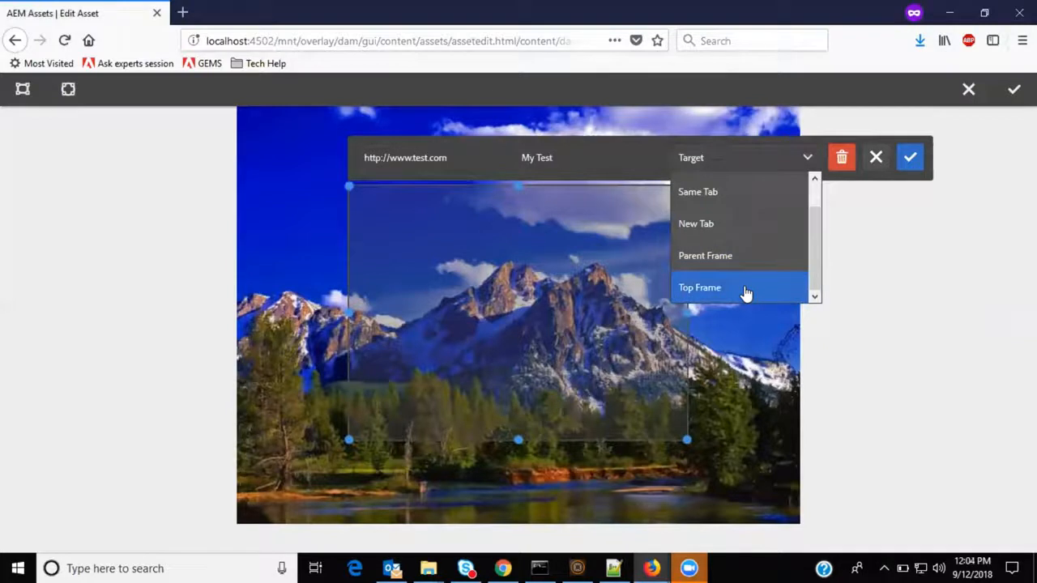
click(912, 162)
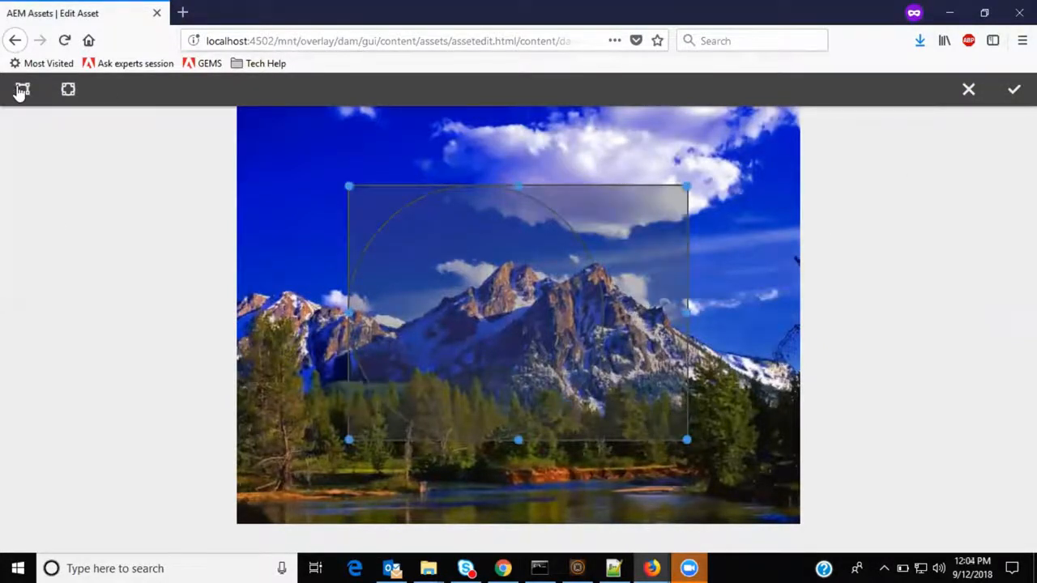
Add a circular map area, enlarge it, and open then dismiss its link settings.
click(68, 91)
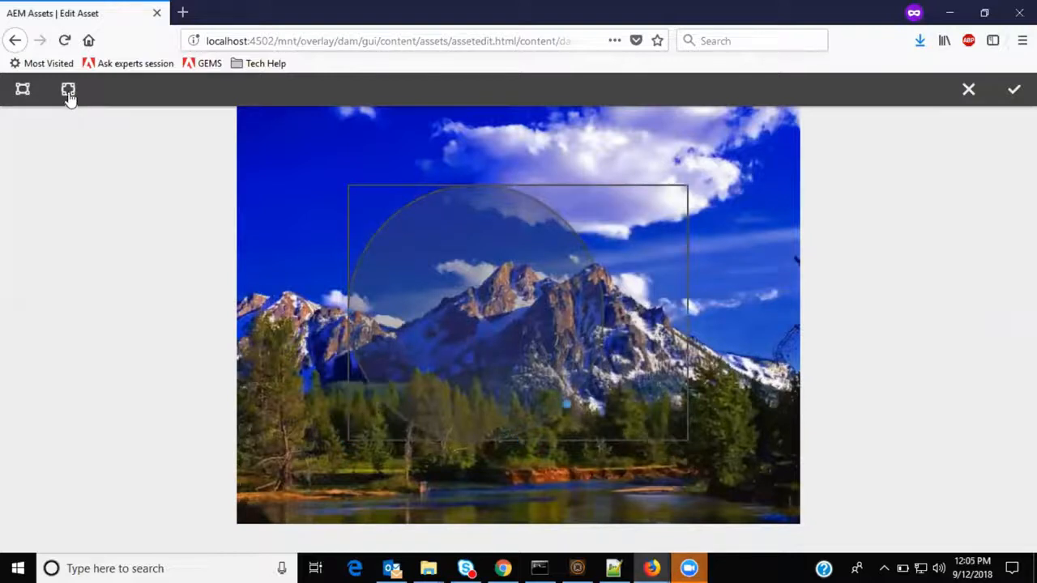
drag(599, 387, 644, 409)
click(698, 302)
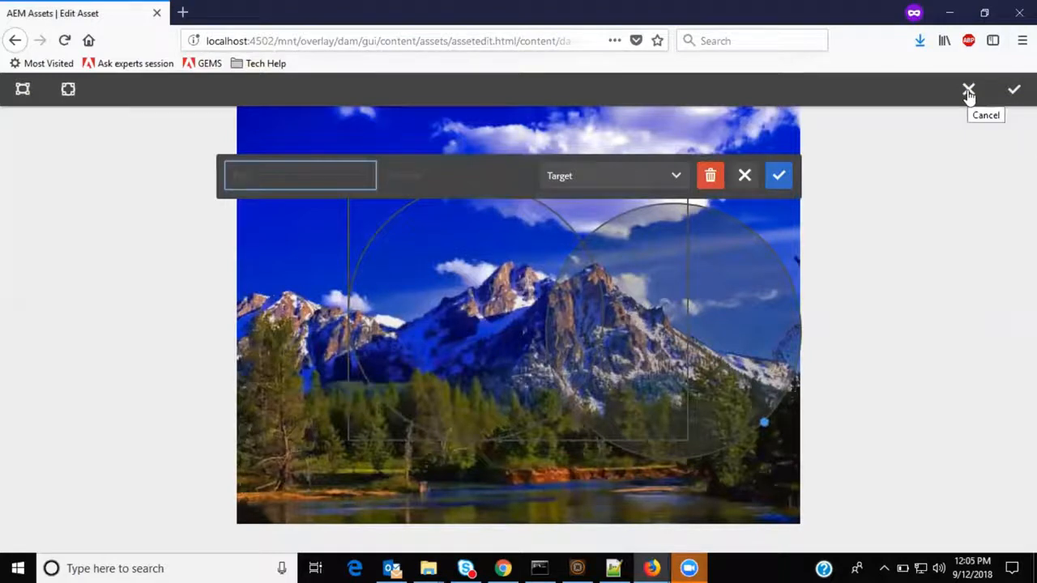
click(744, 175)
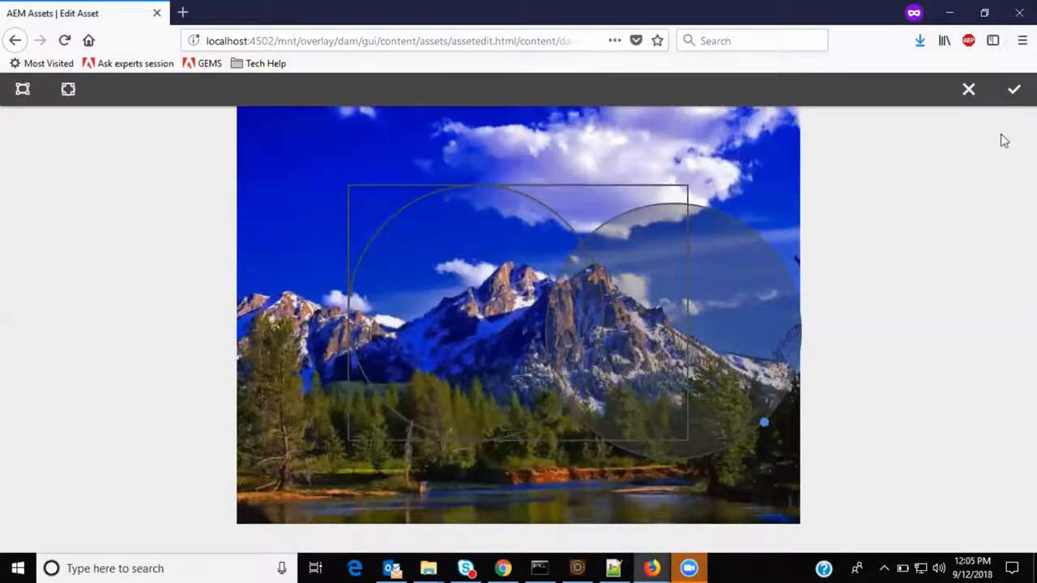
Cancel the image map changes and save the edited image.
click(968, 89)
click(1014, 89)
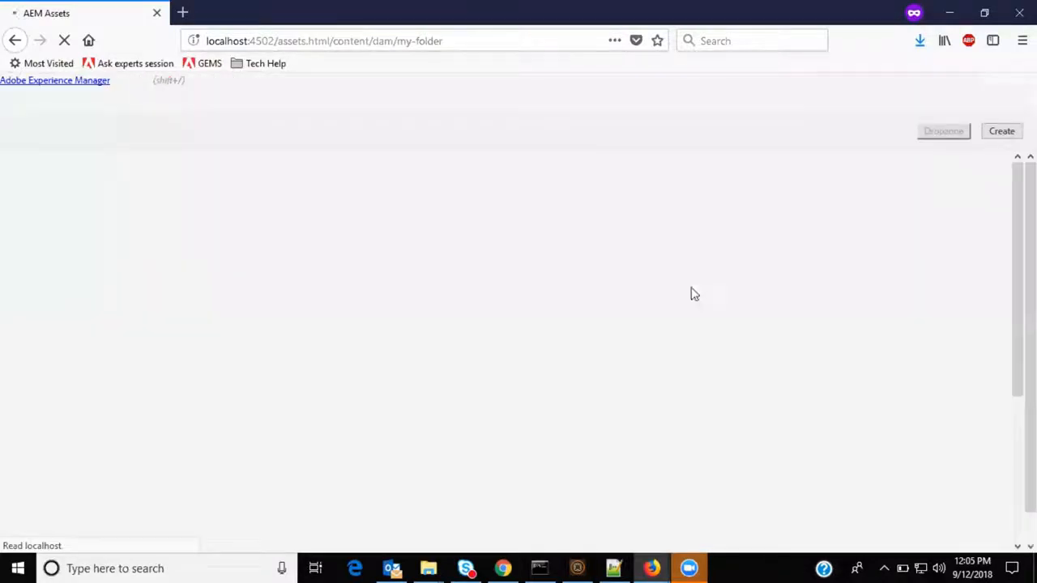
Open nature-image.jpg's details page and start annotating the asset.
click(97, 235)
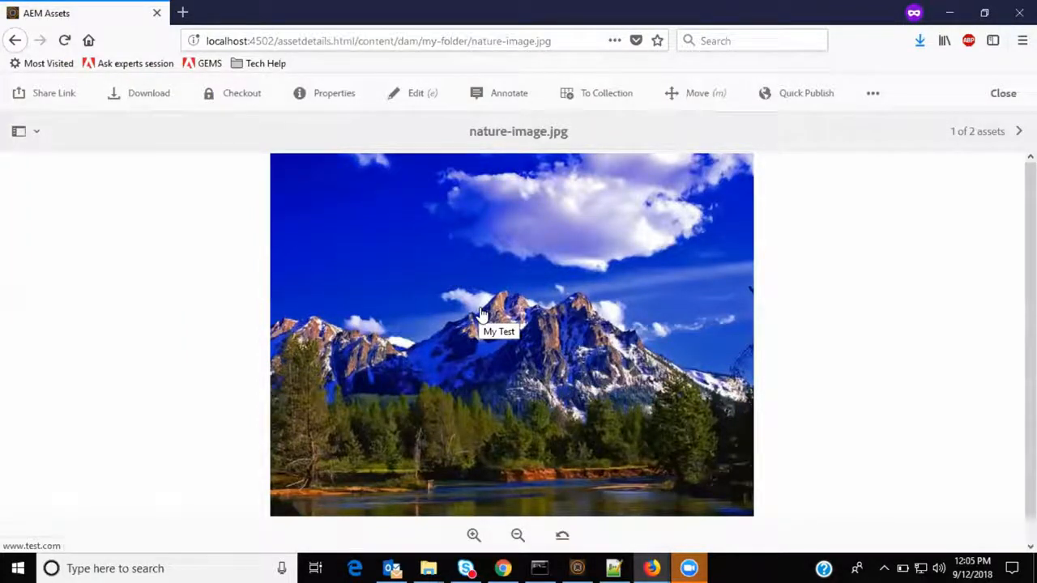
click(510, 107)
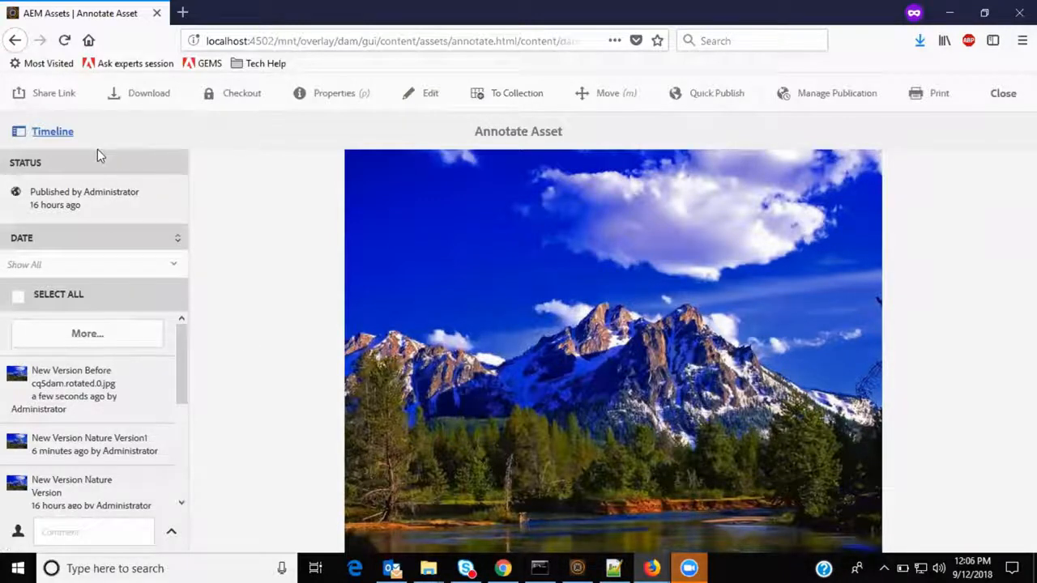
Mark an area on the image, write the annotation 'Hey, color to be adjusted' mentioning analytics-administrators, then cancel it.
mouse_move(438, 257)
mouse_down()
mouse_move(594, 332)
mouse_move(600, 348)
mouse_up()
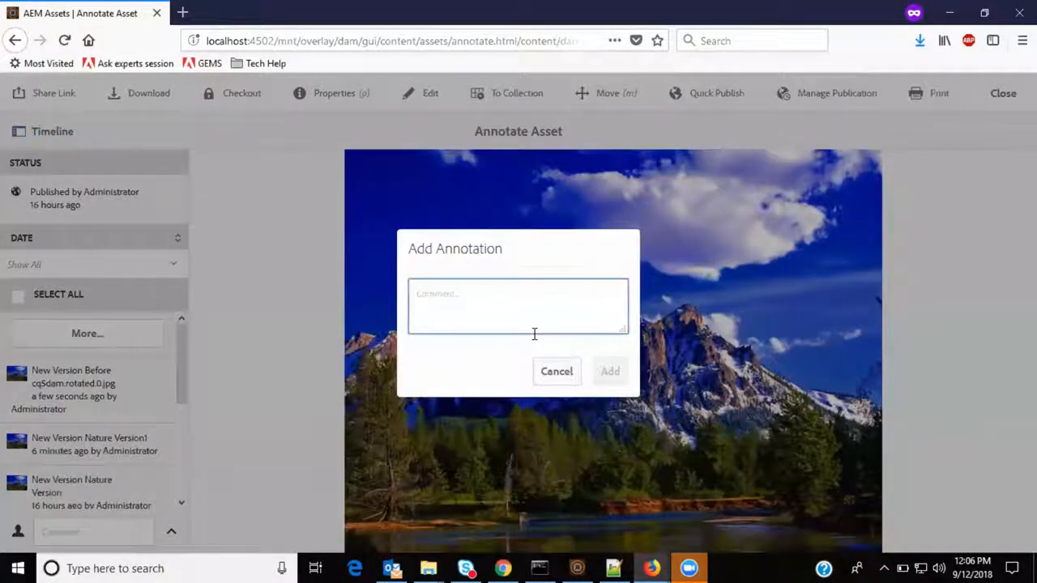
text(Hey, color to be adjusted  @)
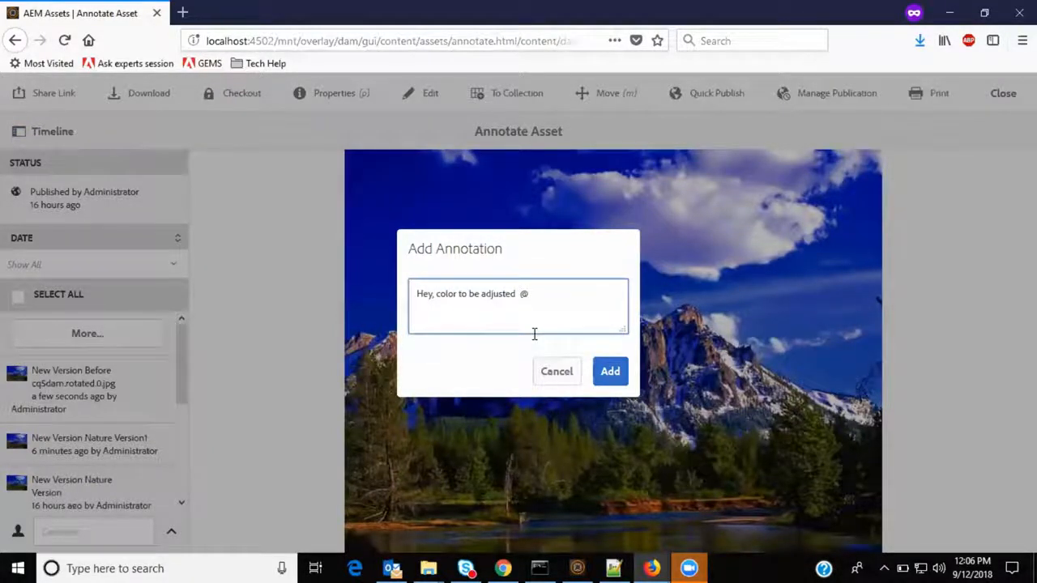
text(adm)
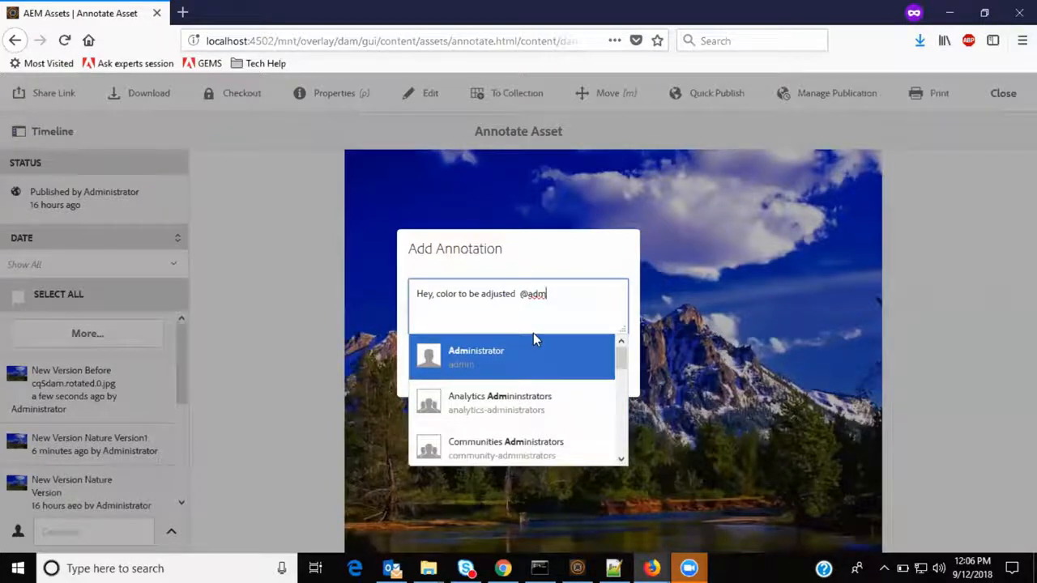
click(507, 407)
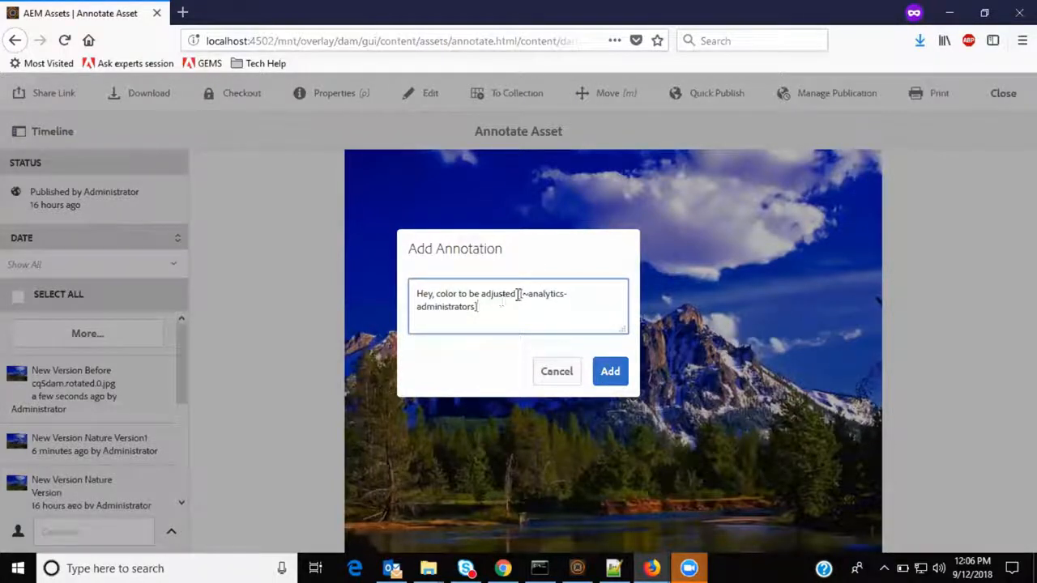
drag(525, 301, 527, 313)
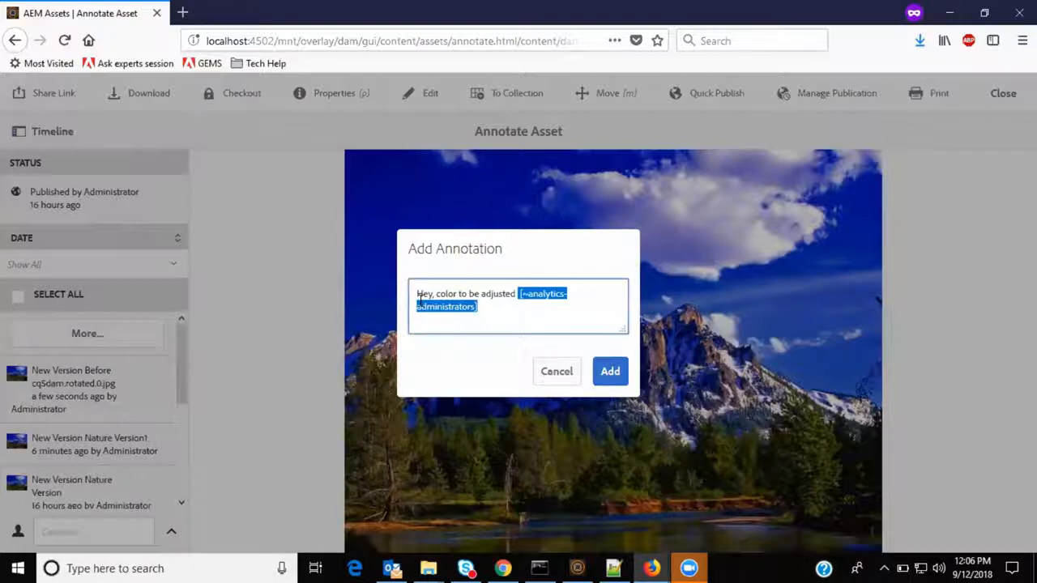
drag(416, 294, 520, 293)
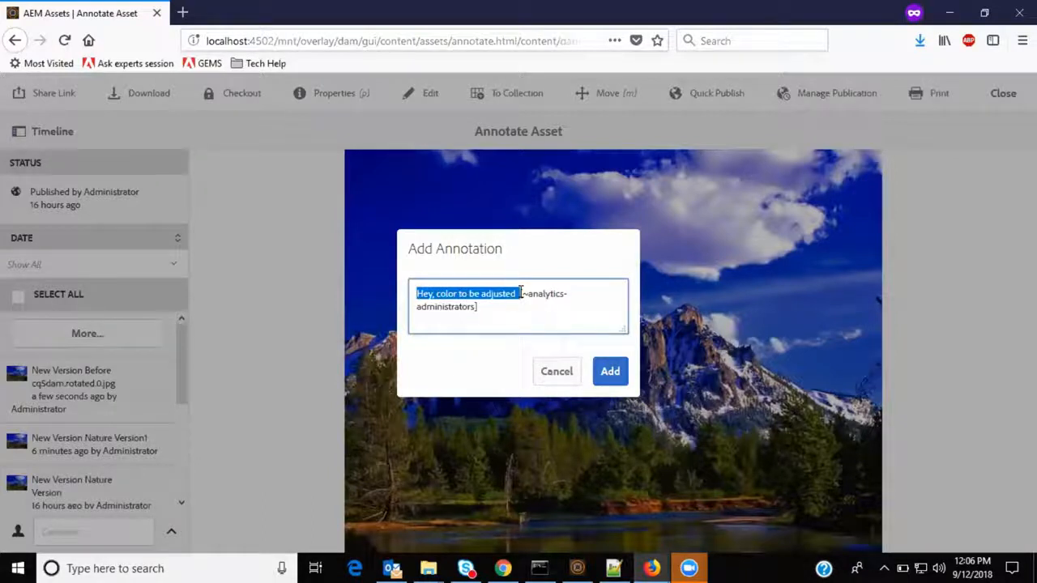
click(556, 372)
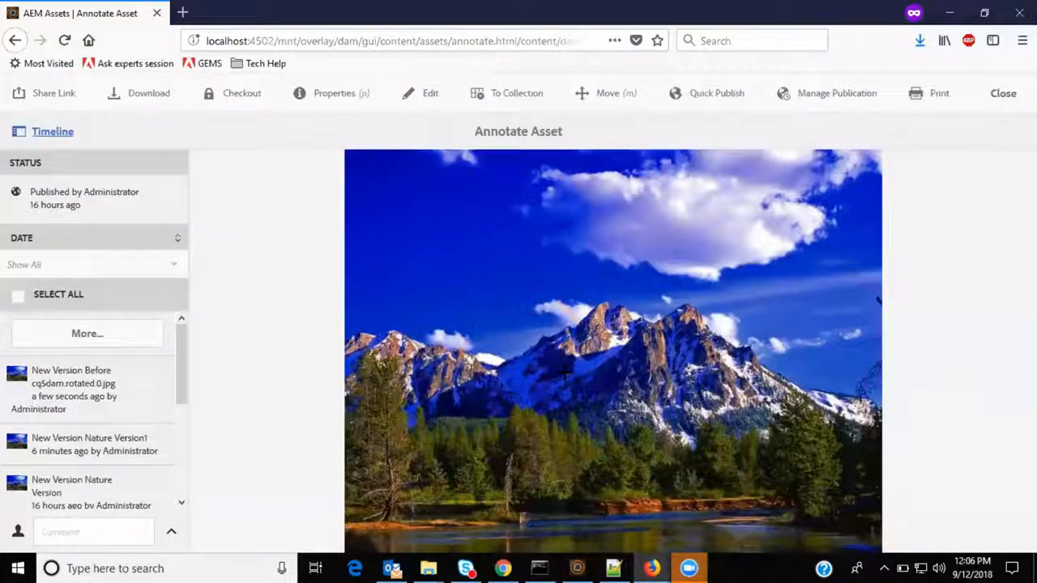
Close the annotation view and add nature-image.jpg to the Lightbox collection.
click(1003, 93)
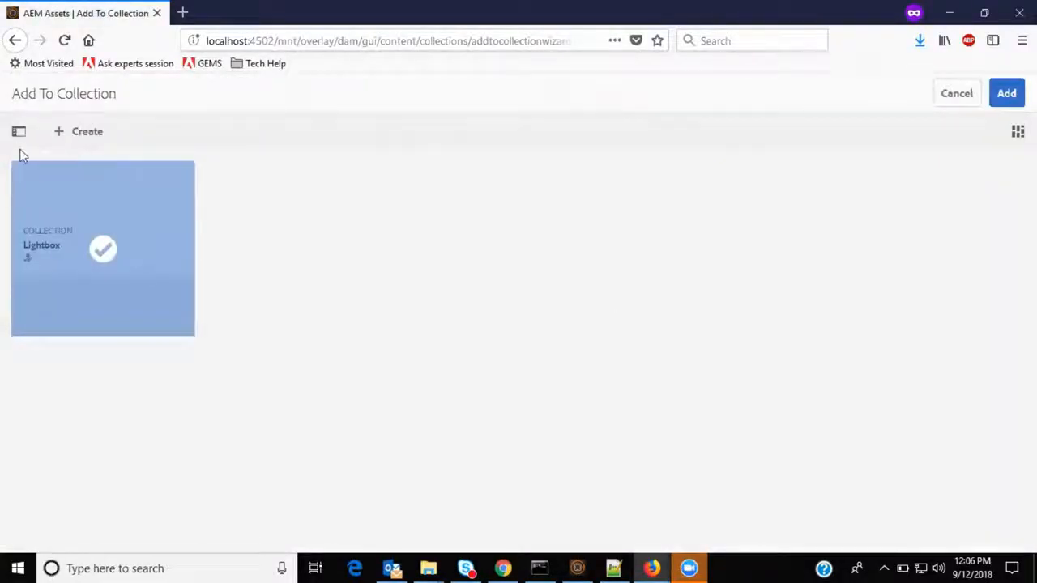
click(1003, 99)
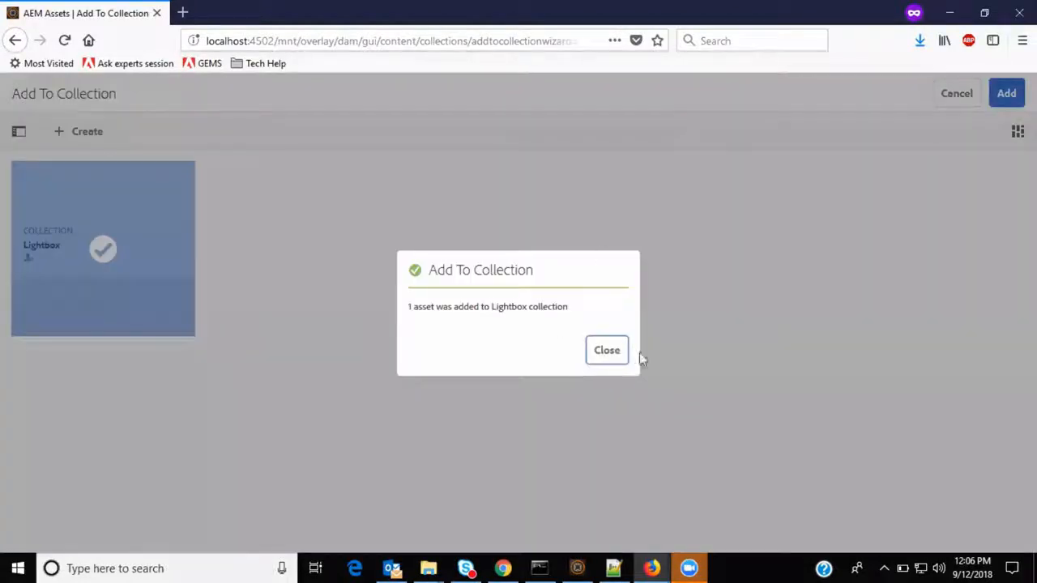
click(609, 356)
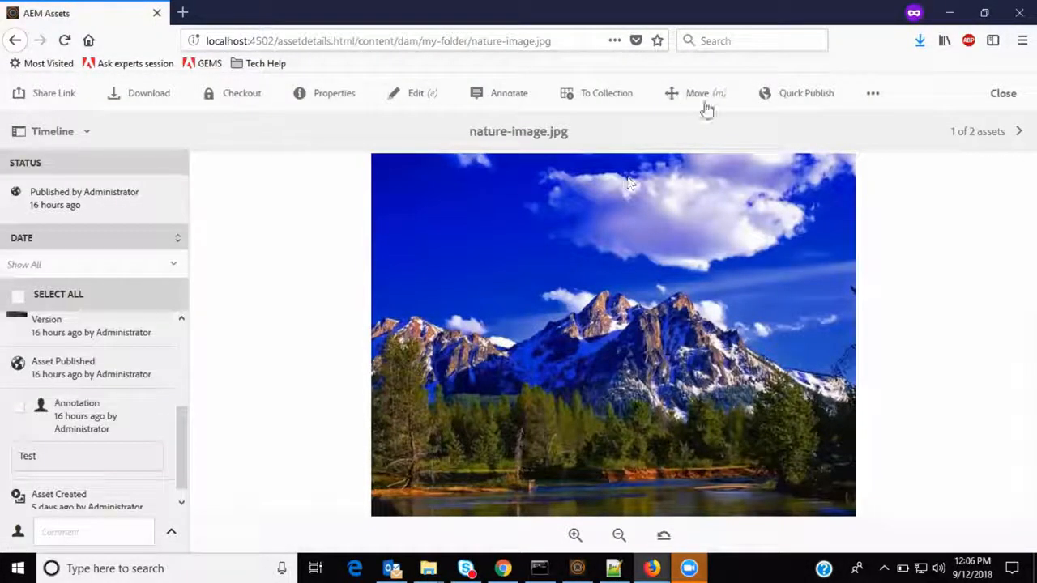
Try moving the asset through the Move wizard with the Templates folder as destination, then back out without moving.
click(704, 103)
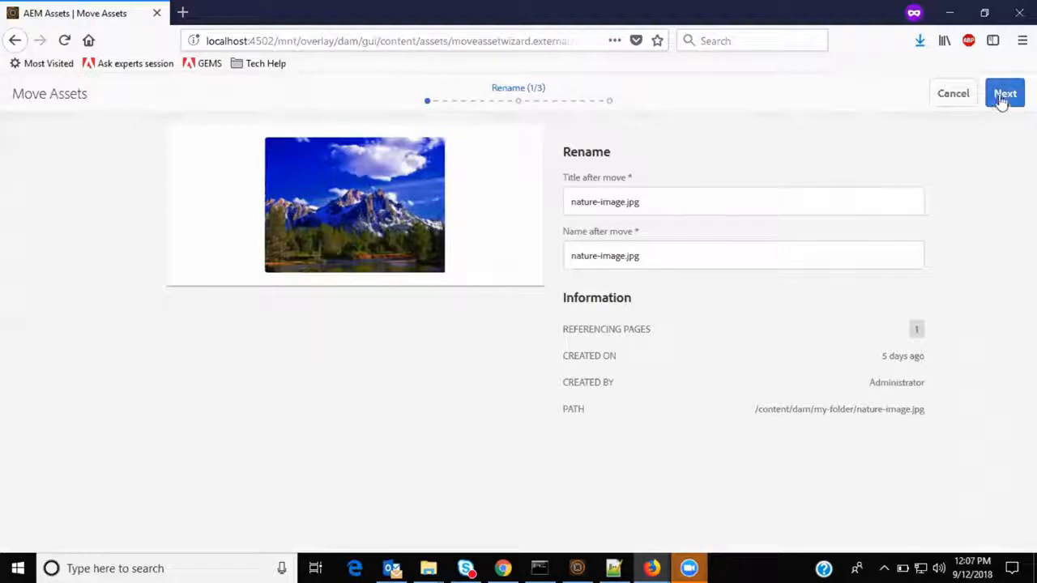
click(715, 257)
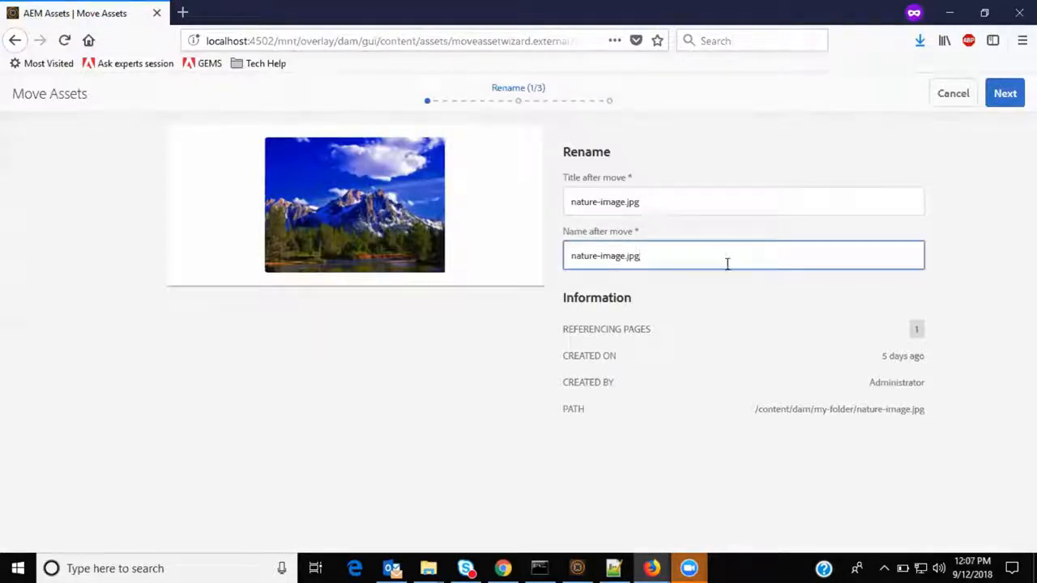
click(1005, 94)
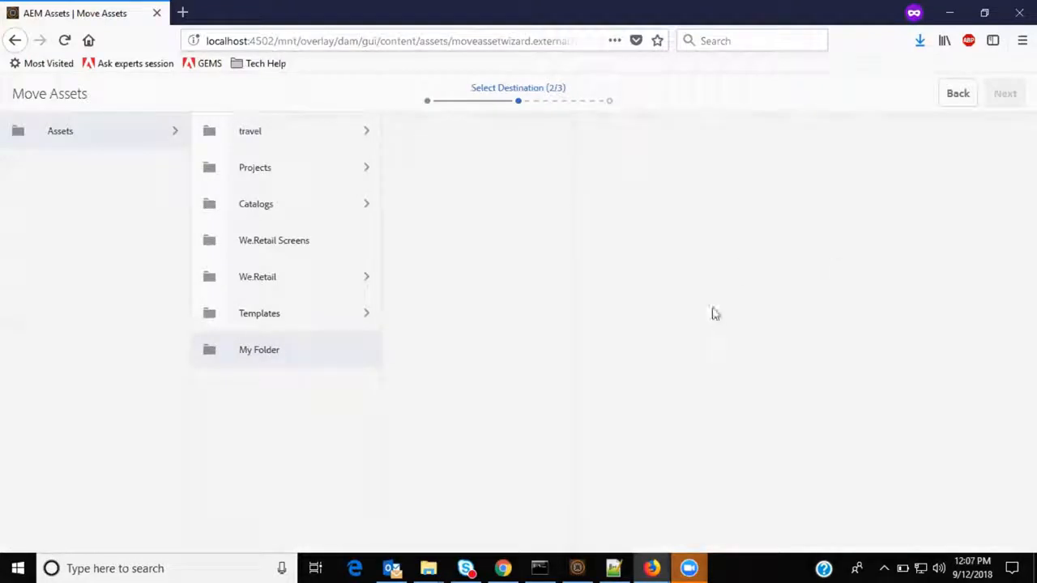
click(210, 354)
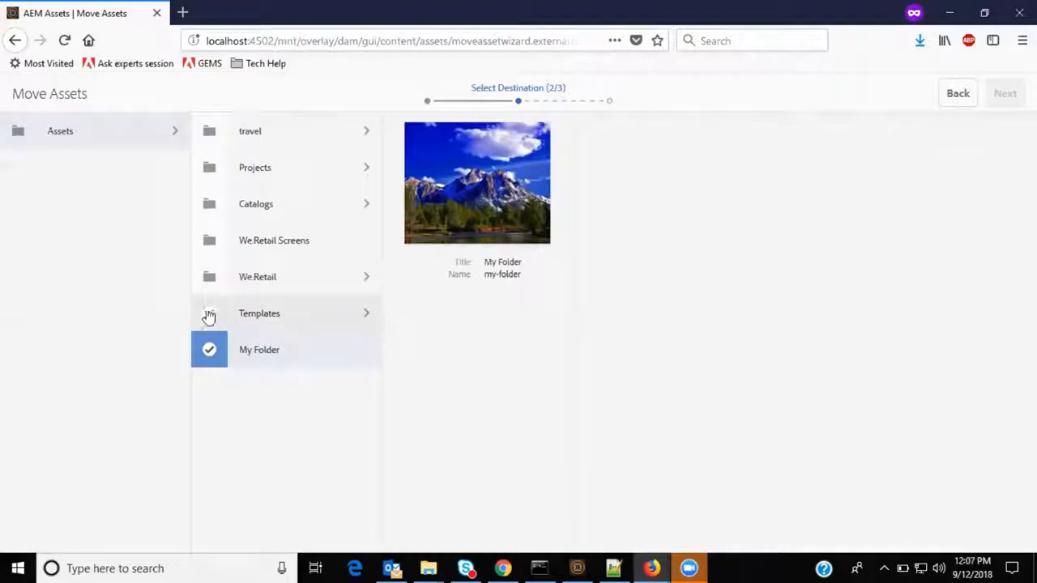
click(209, 317)
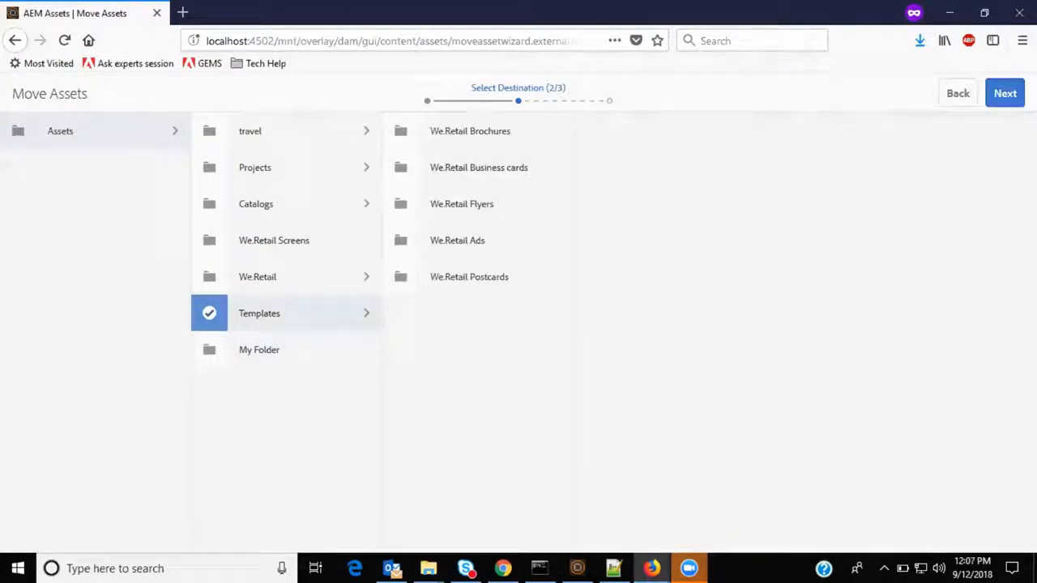
click(1005, 96)
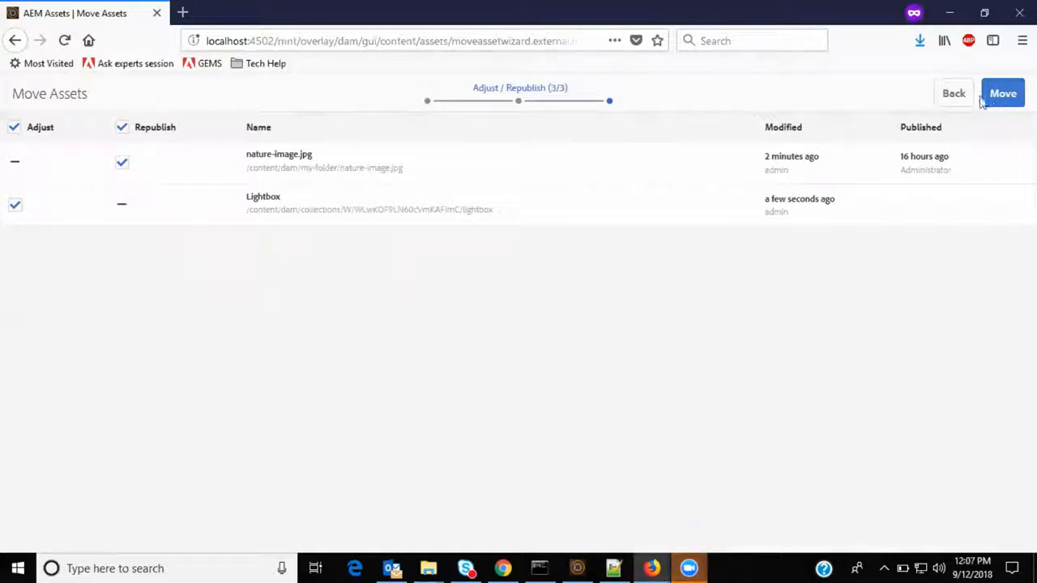
click(953, 96)
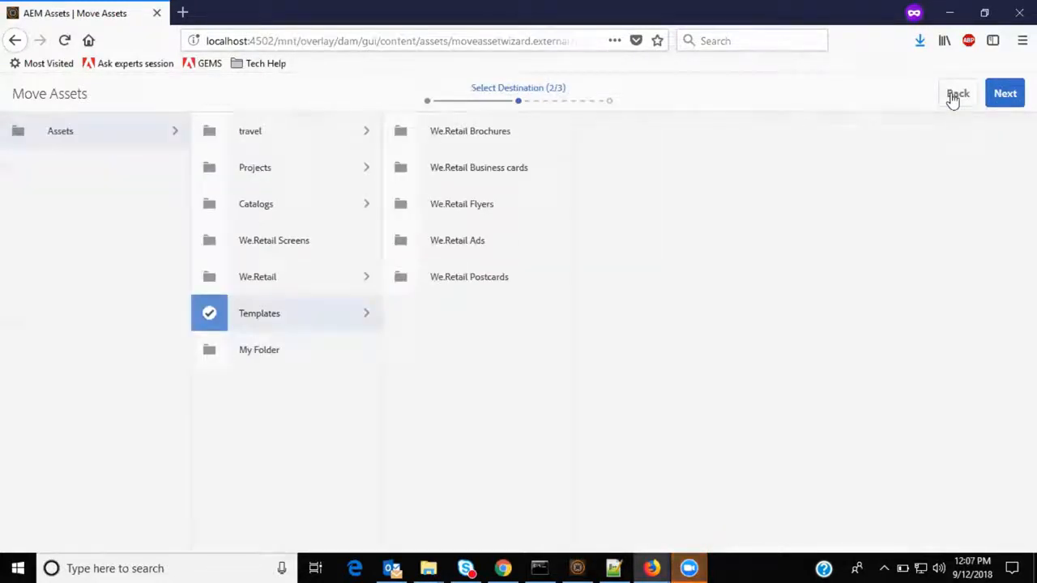
click(954, 95)
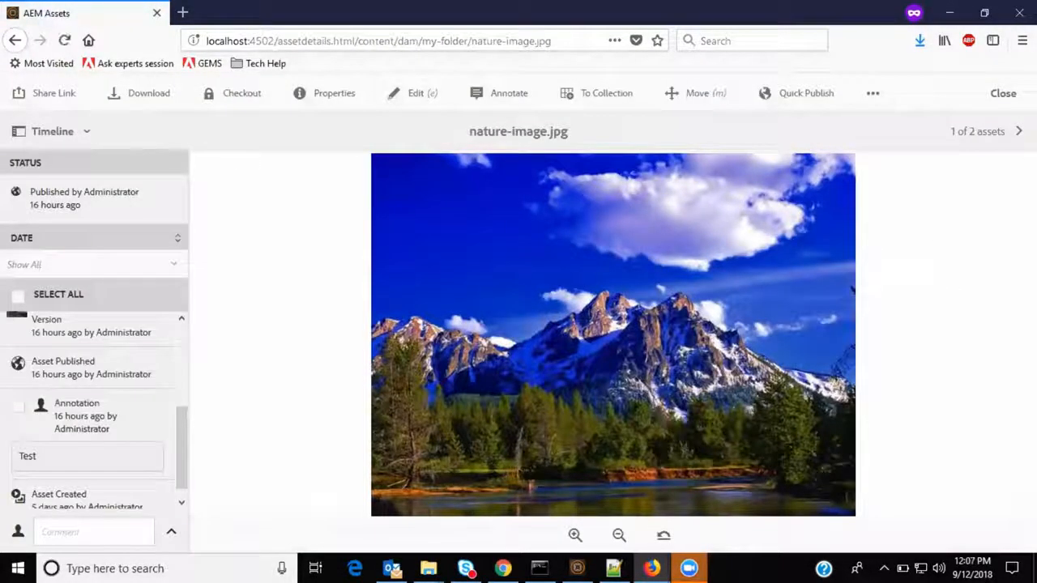
Quick Publish the nature-image.jpg asset and close the confirmation.
click(805, 93)
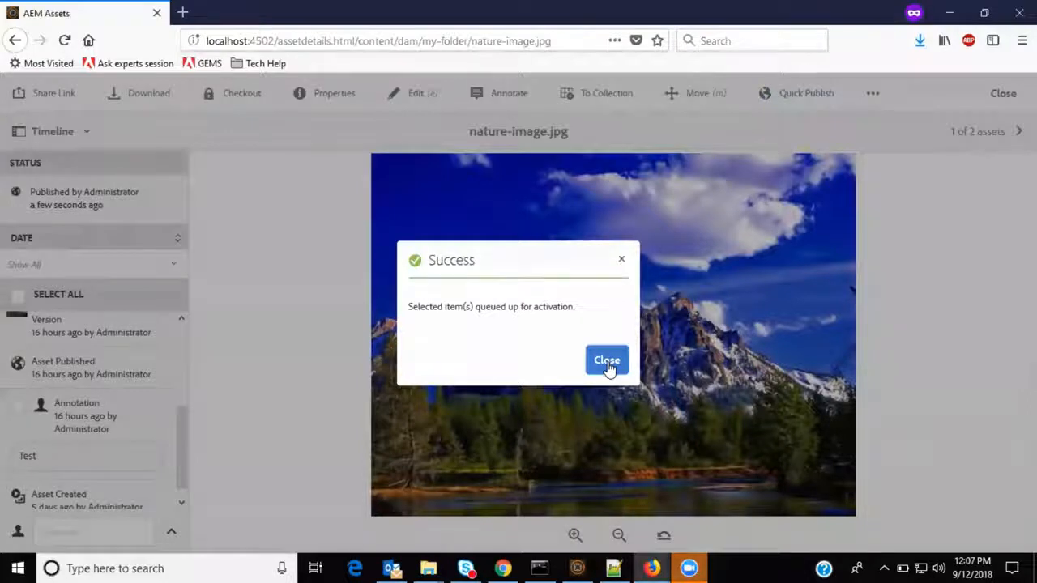
click(610, 367)
Open Manage Publication for the asset, choose the Unpublish action, and select the asset in the scope list.
click(873, 94)
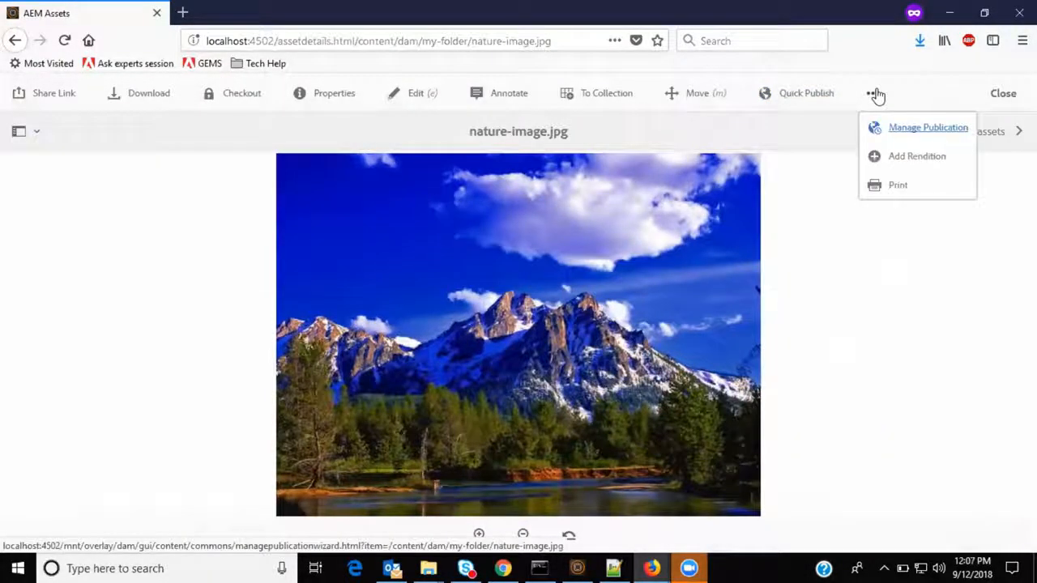
click(917, 134)
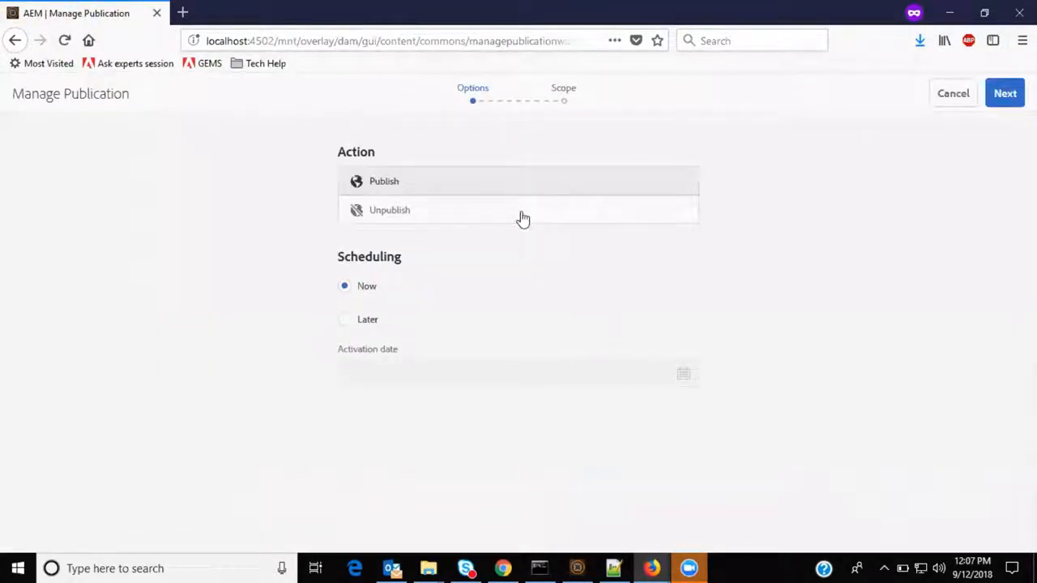
click(513, 185)
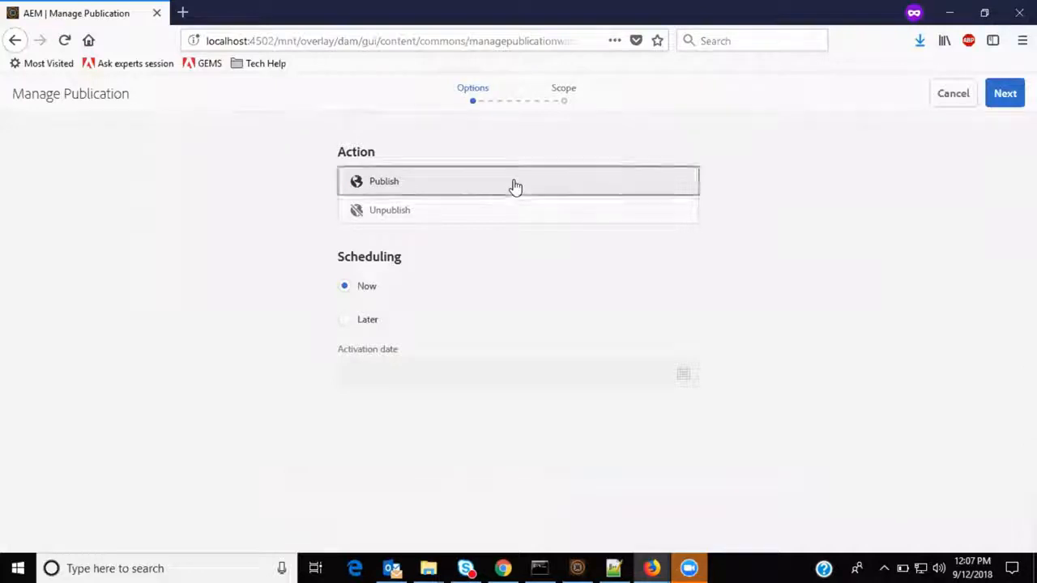
click(500, 215)
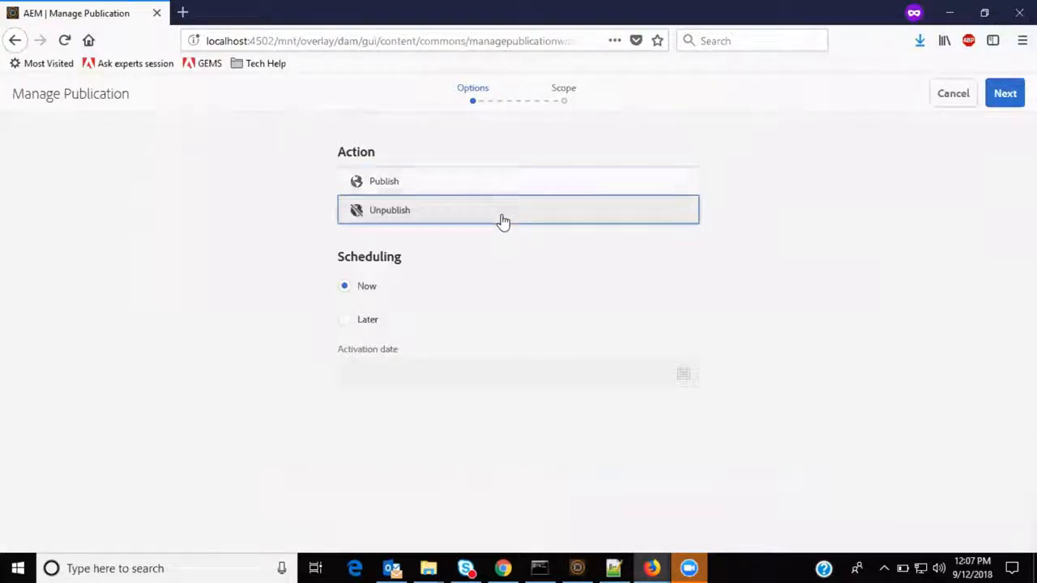
click(1008, 96)
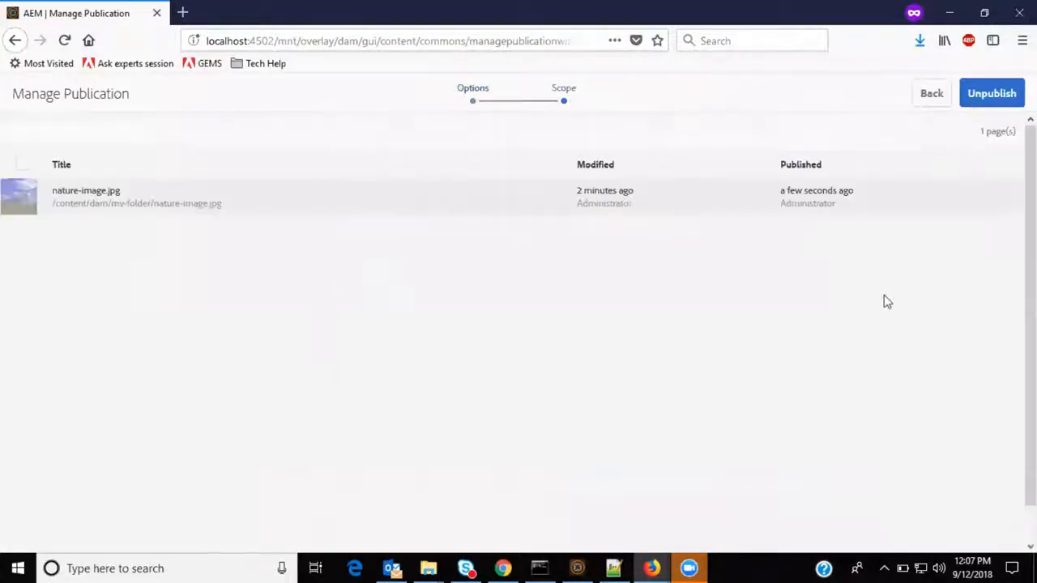
click(22, 198)
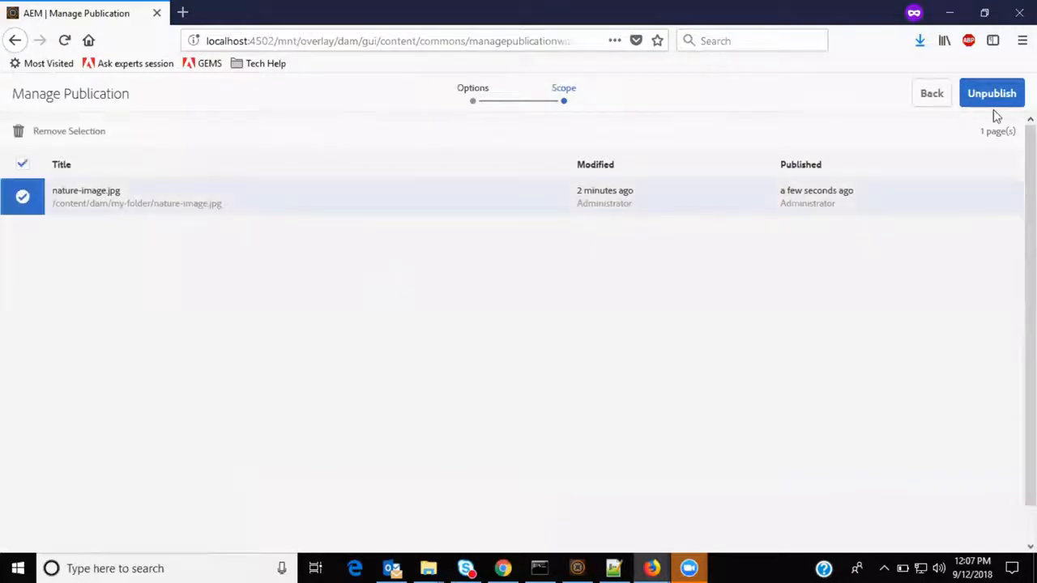
Switch the publication action back to Publish, review the scope, and cancel Manage Publication.
click(932, 94)
click(405, 182)
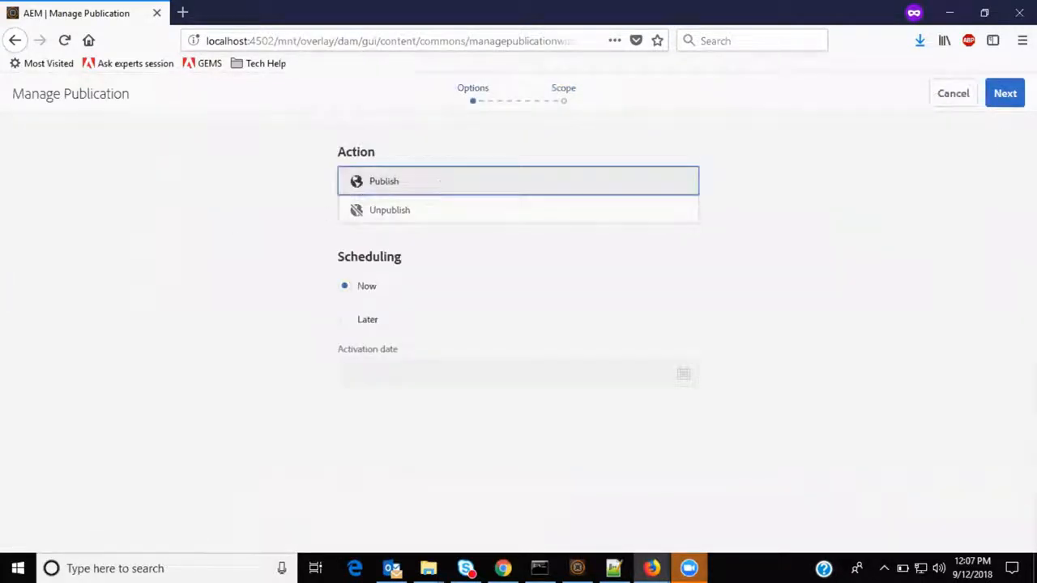
click(1003, 97)
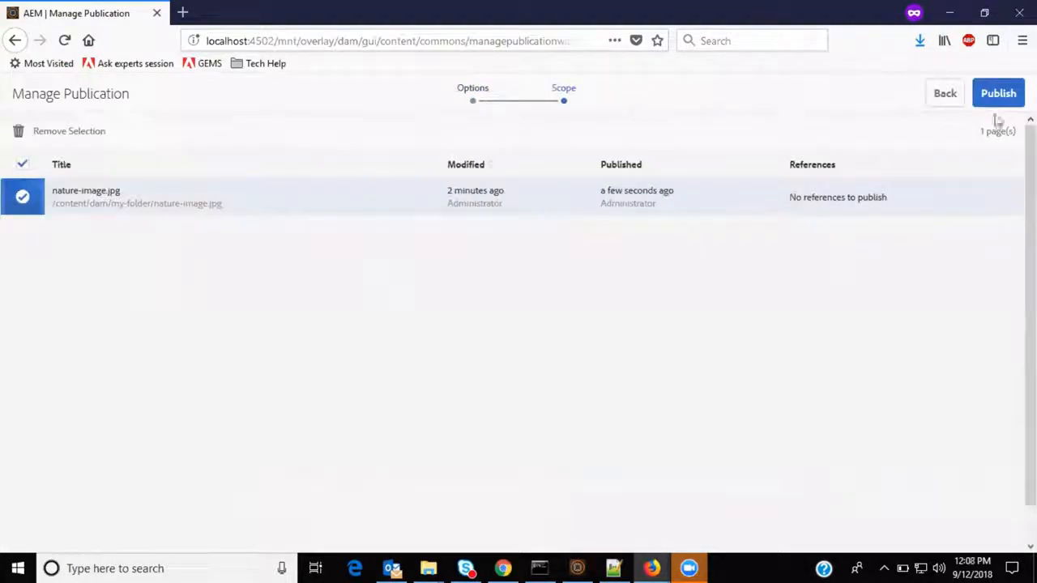
click(942, 96)
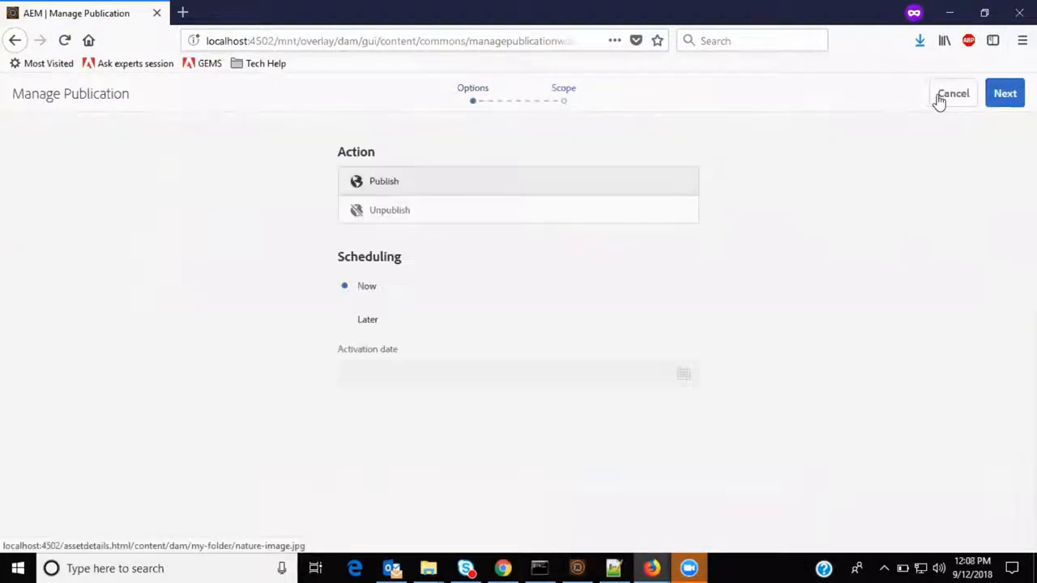
click(941, 96)
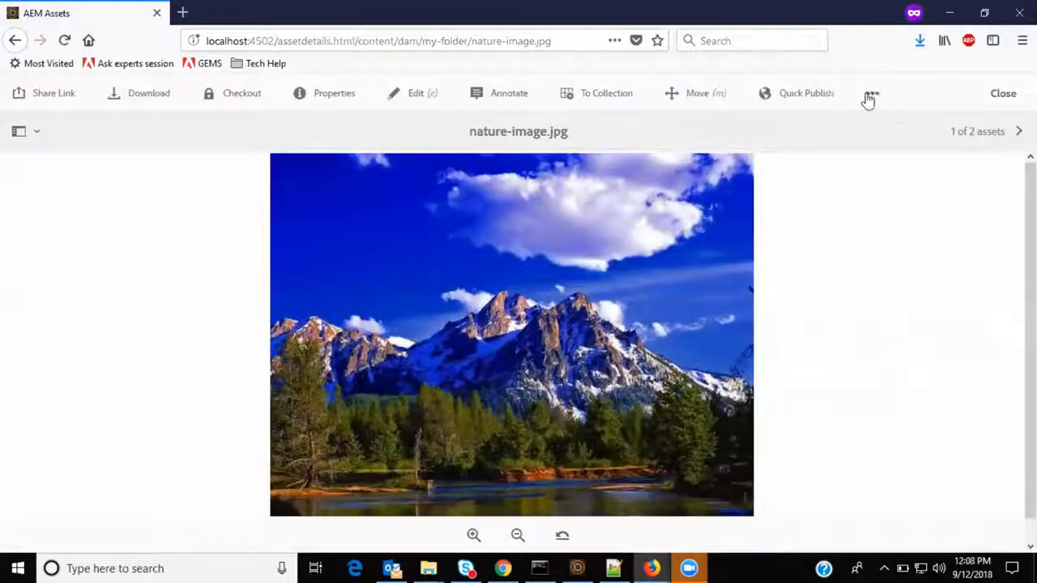
Show the asset's Renditions panel and preview the Thumbnail and Web renditions one by one.
click(871, 96)
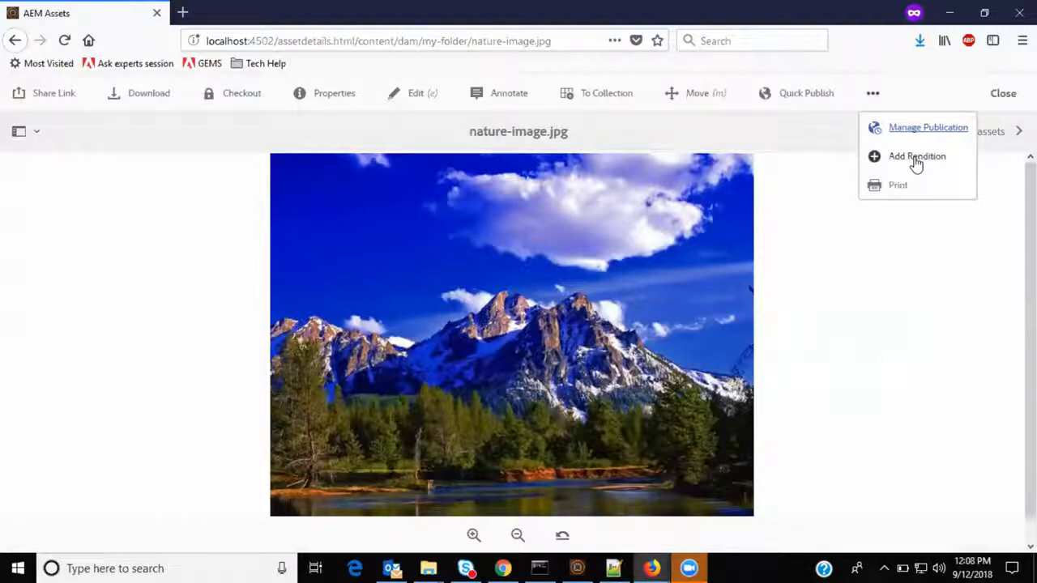
click(36, 132)
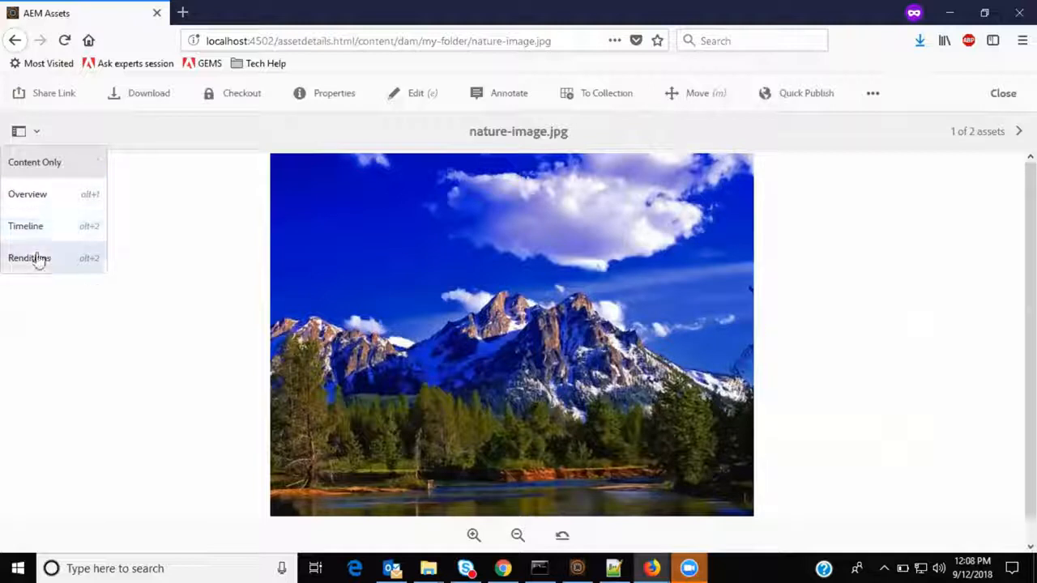
click(37, 259)
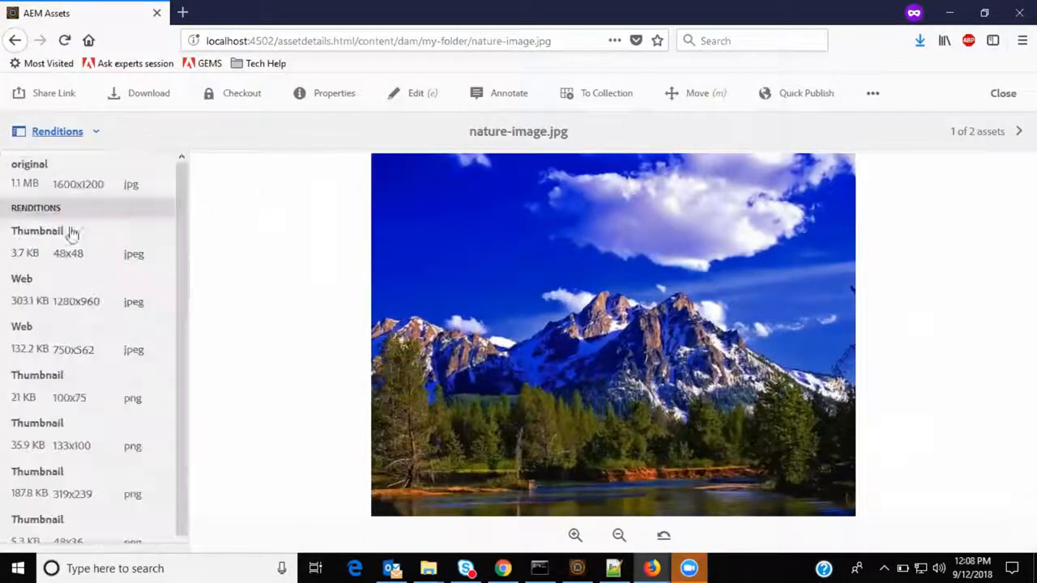
click(67, 262)
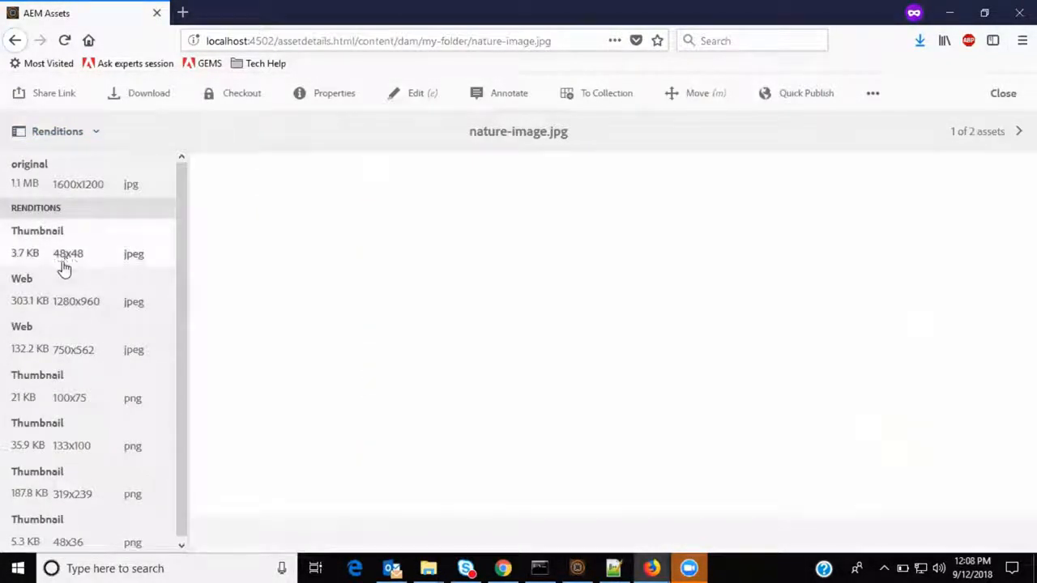
click(49, 310)
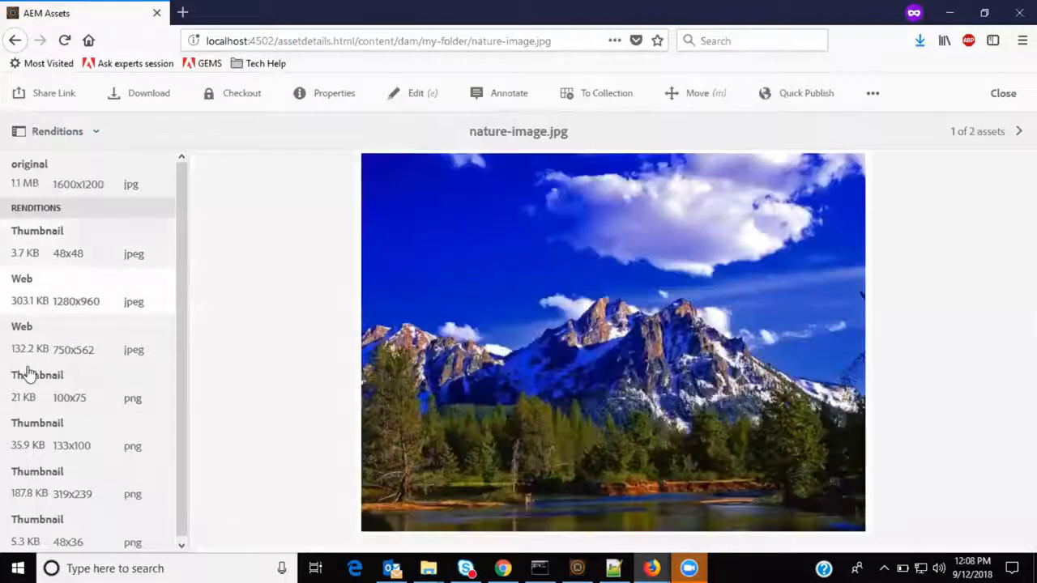
click(30, 427)
click(873, 94)
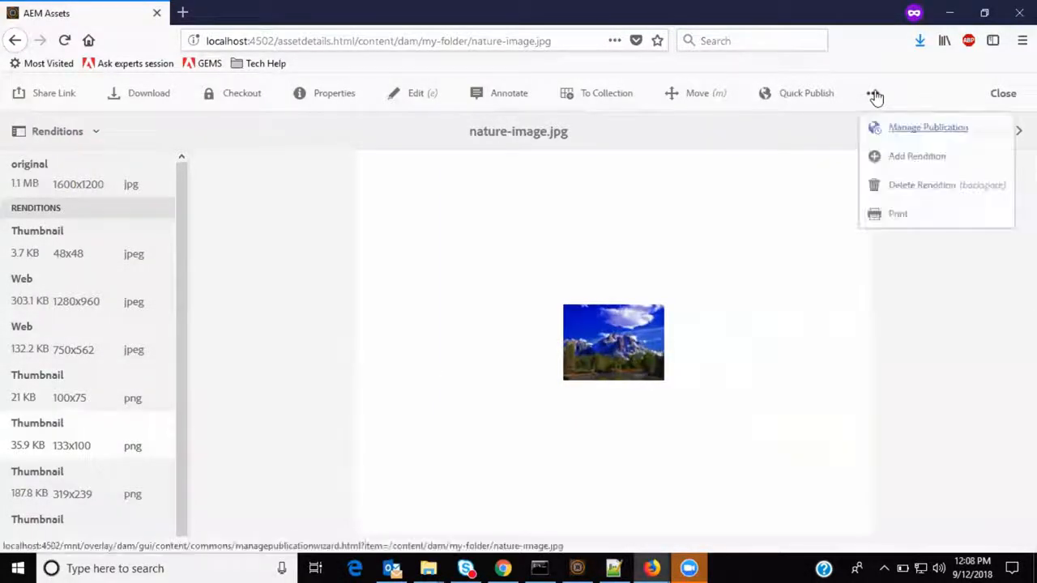